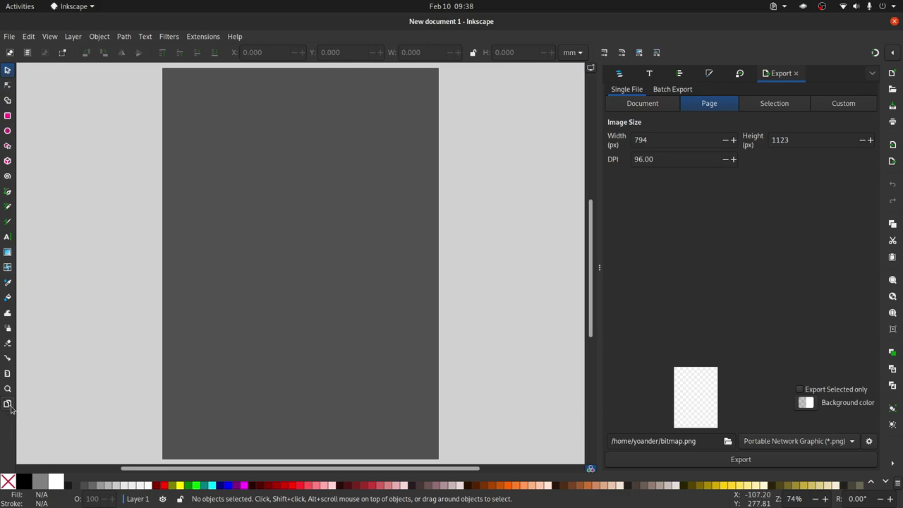
Set the document's page size to Video HD 720p (1280 × 720 px)
click(11, 408)
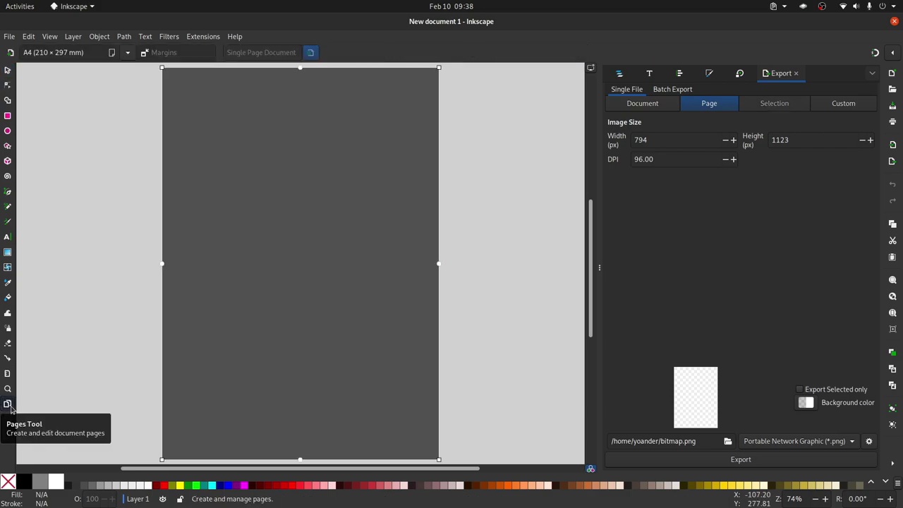
click(128, 57)
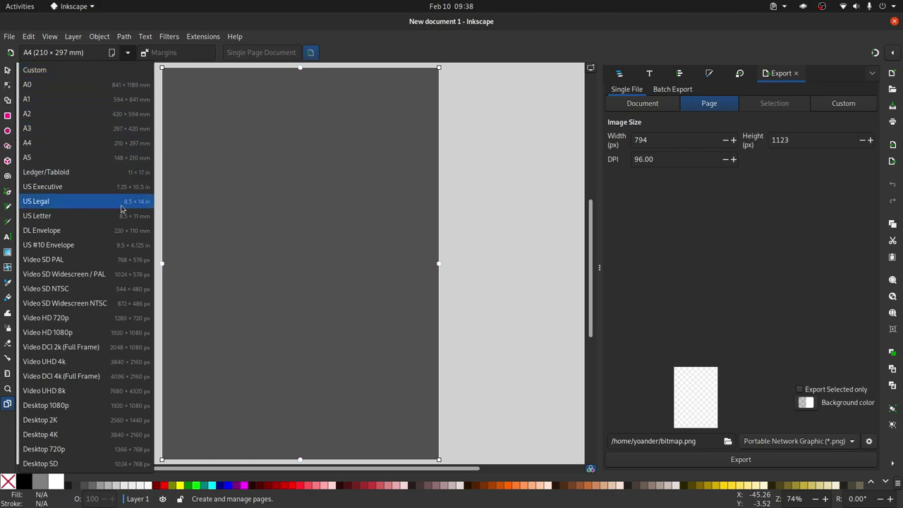
click(118, 325)
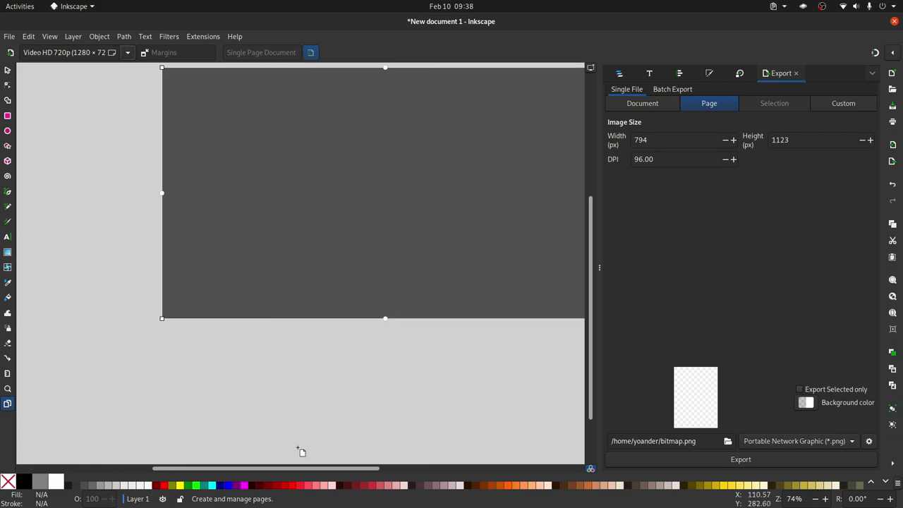
drag(312, 469, 369, 472)
drag(367, 469, 306, 470)
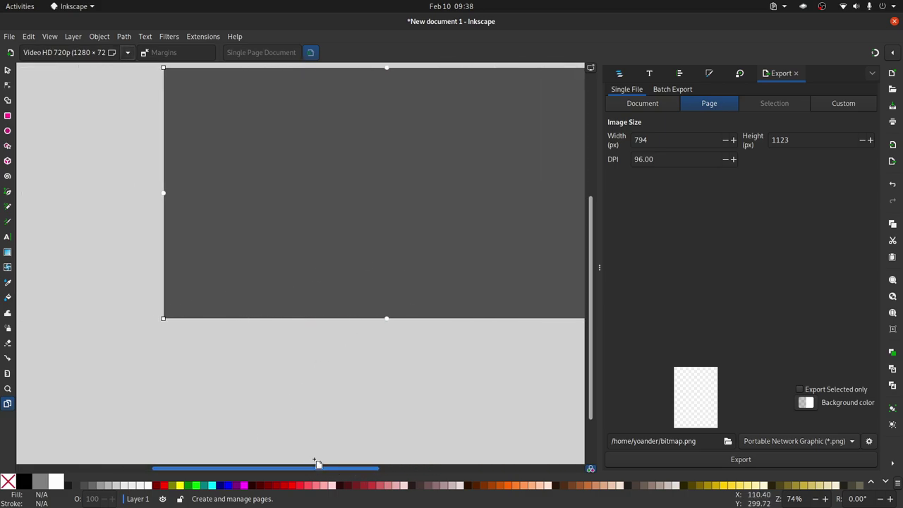
scroll(591, 303, up, 3)
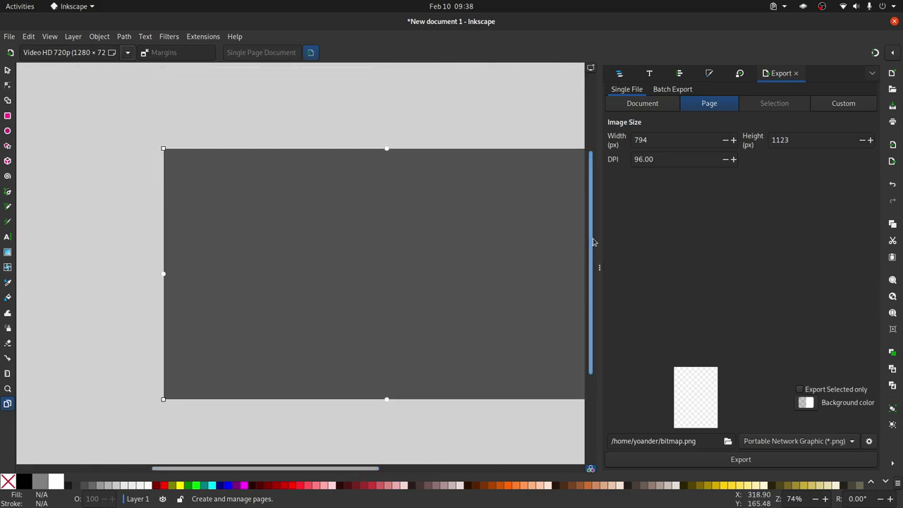
Show the list of layers and objects and delete Layer 1
click(619, 73)
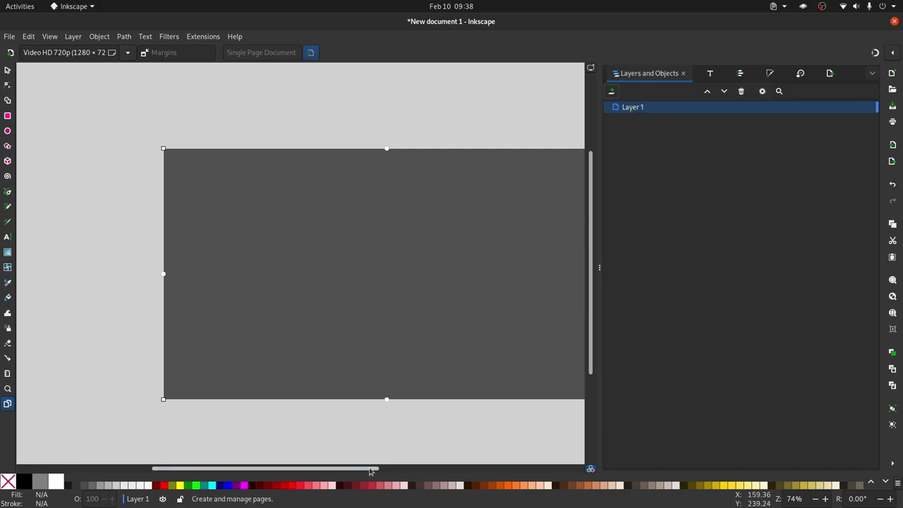
drag(383, 466, 428, 466)
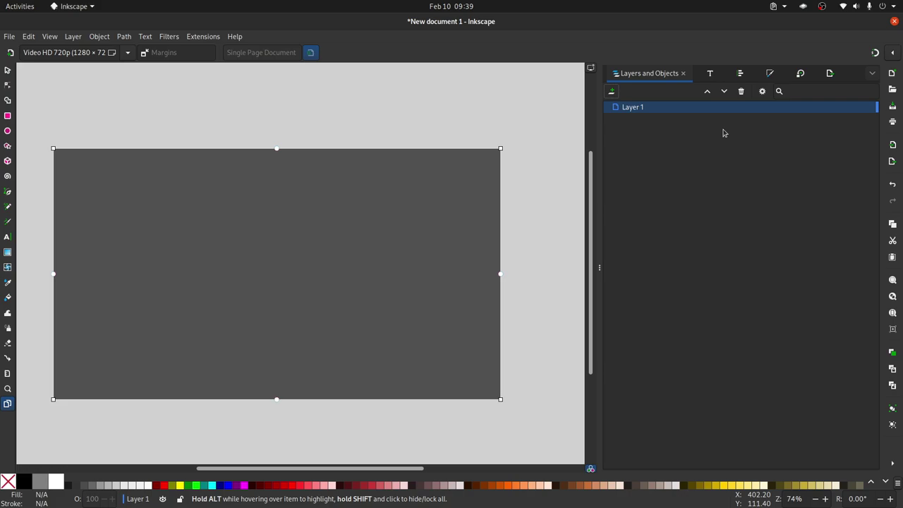
click(741, 92)
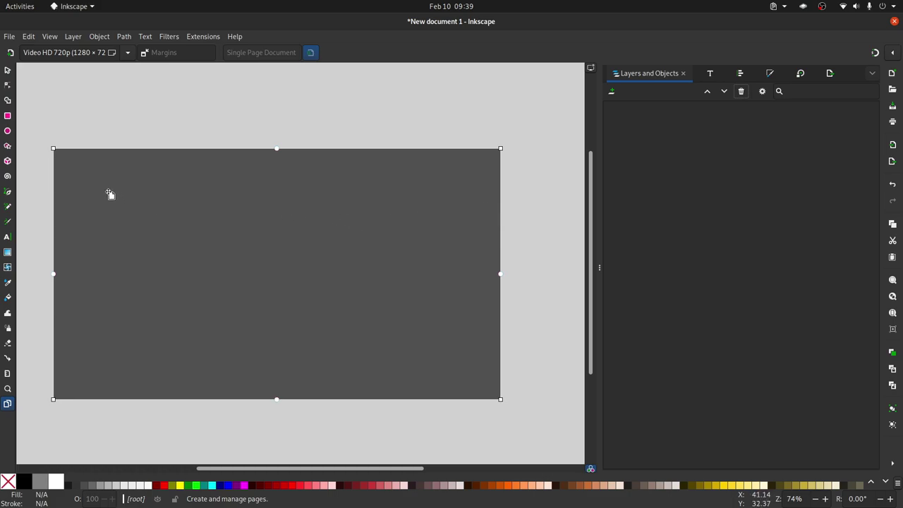
Draw a rectangle about 197 × 111 mm on the page and rename it fondo
key(r)
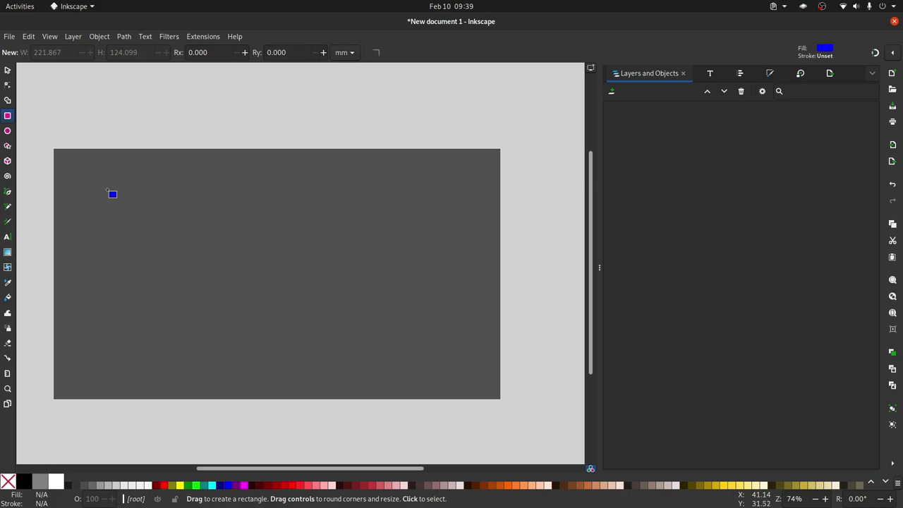
drag(112, 173, 372, 320)
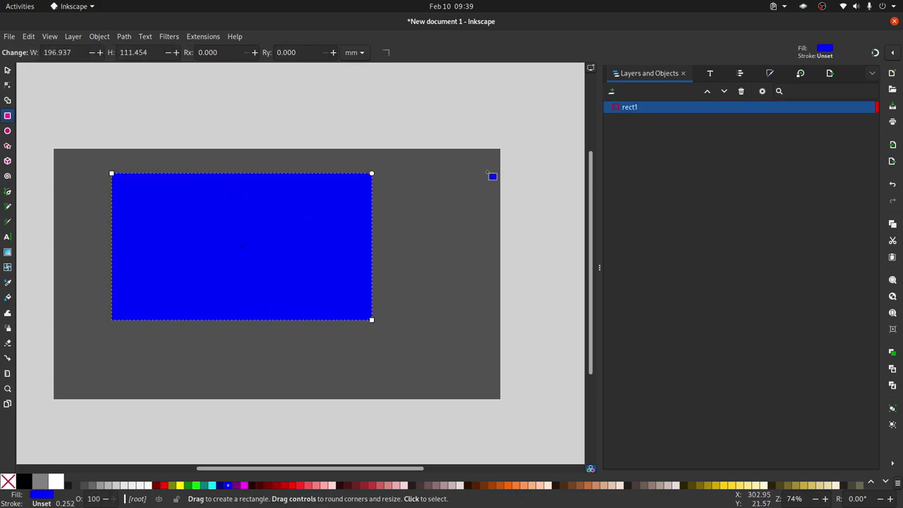
double_click(646, 112)
text(fondo)
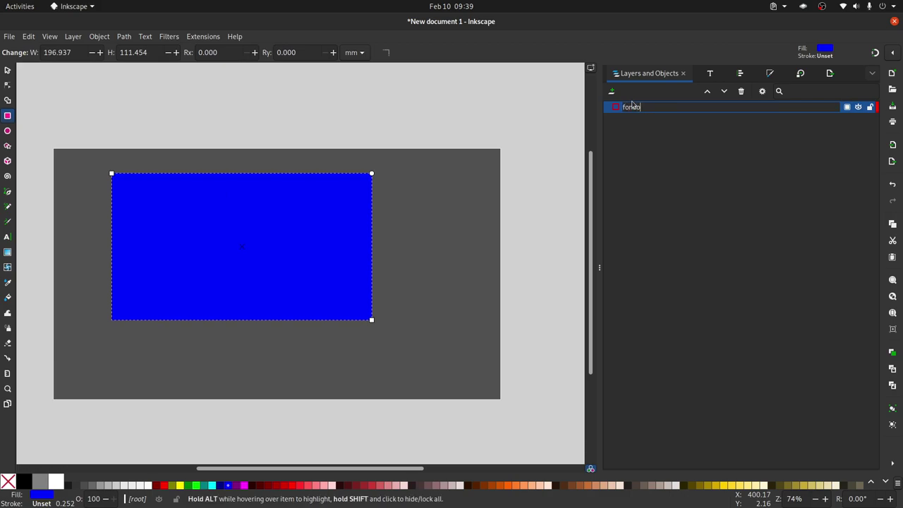
key(Return)
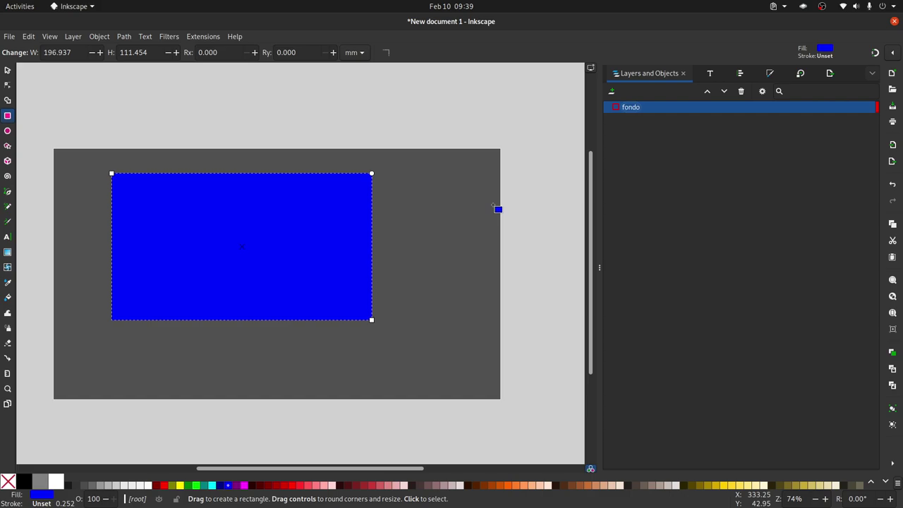
Position the fondo rectangle at X 0 and Y 0
key(s)
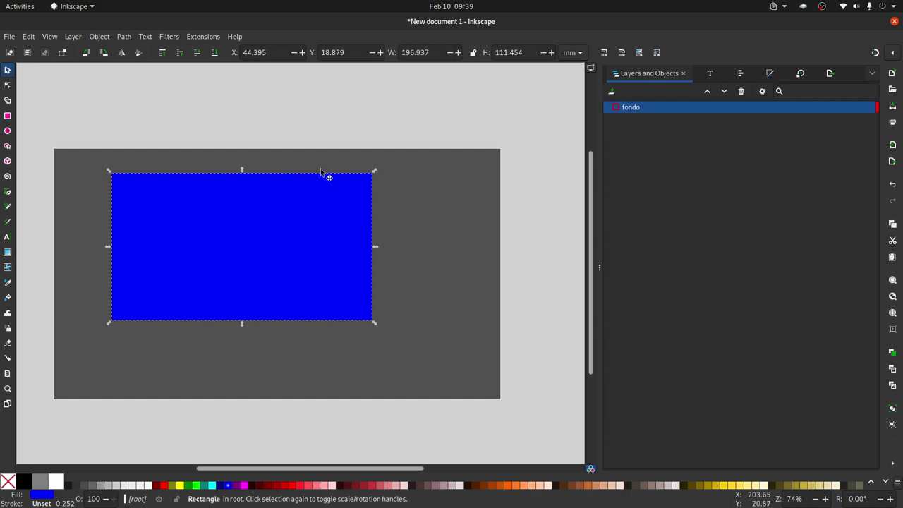
drag(276, 52, 253, 52)
key(ctrl+a)
text(0)
key(Tab)
text(0)
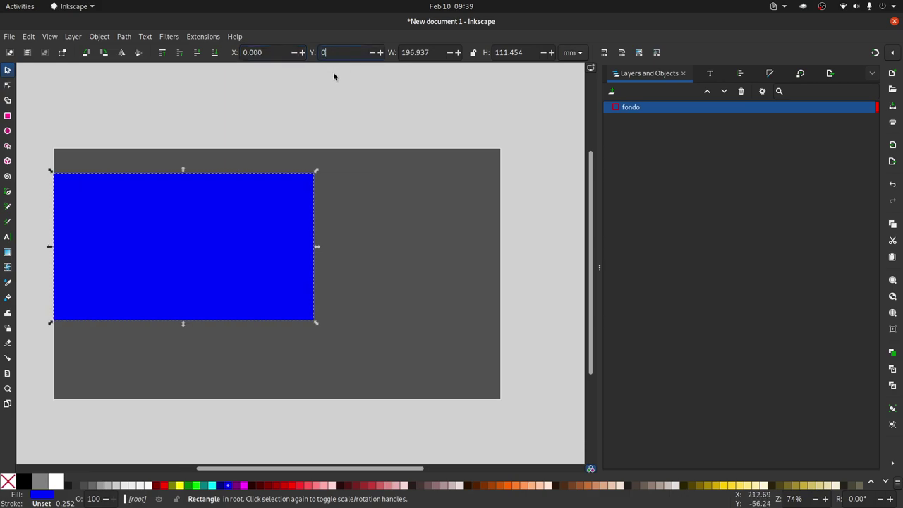
key(Return)
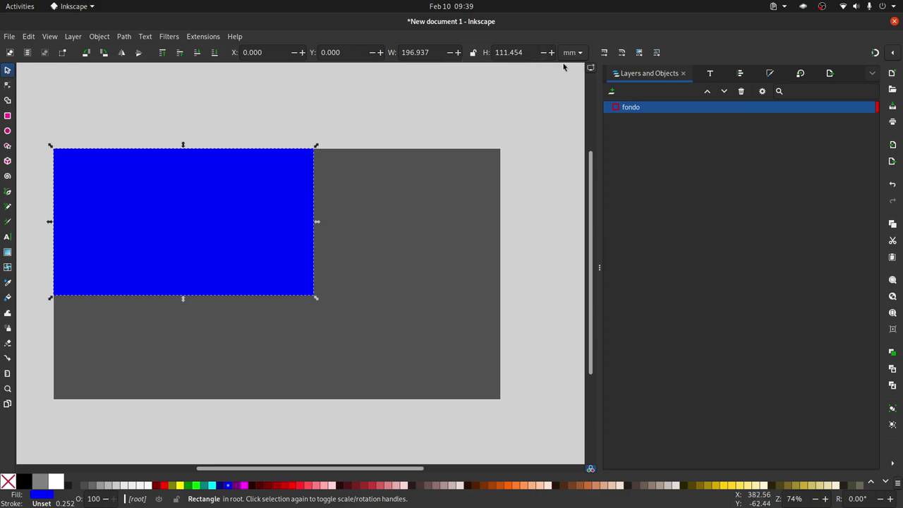
Switch the units to px and set the fondo rectangle's width to 1280 and height to 720
click(582, 54)
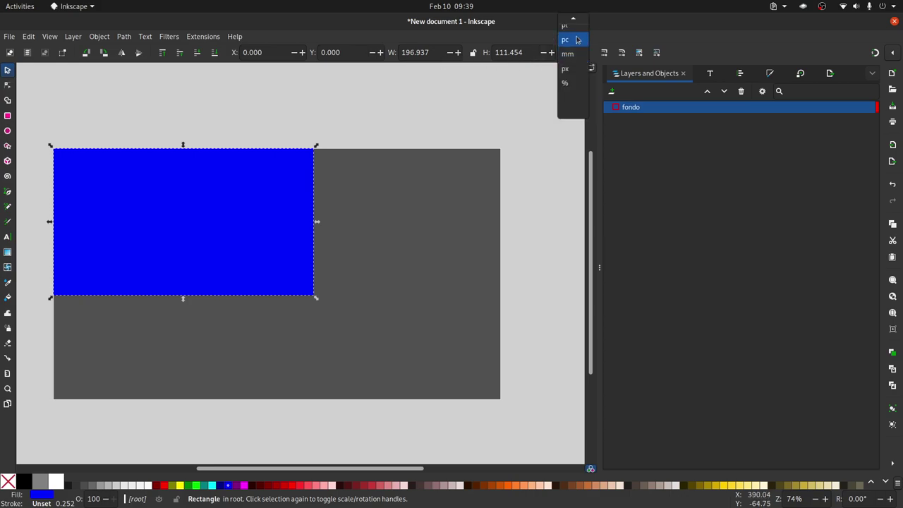
click(568, 75)
drag(435, 53, 358, 52)
text(1280)
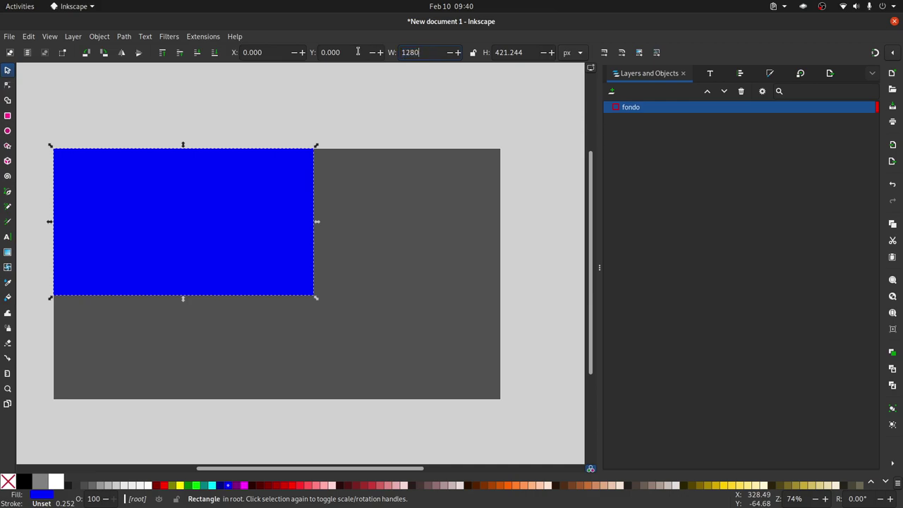
key(Return)
drag(548, 56, 497, 54)
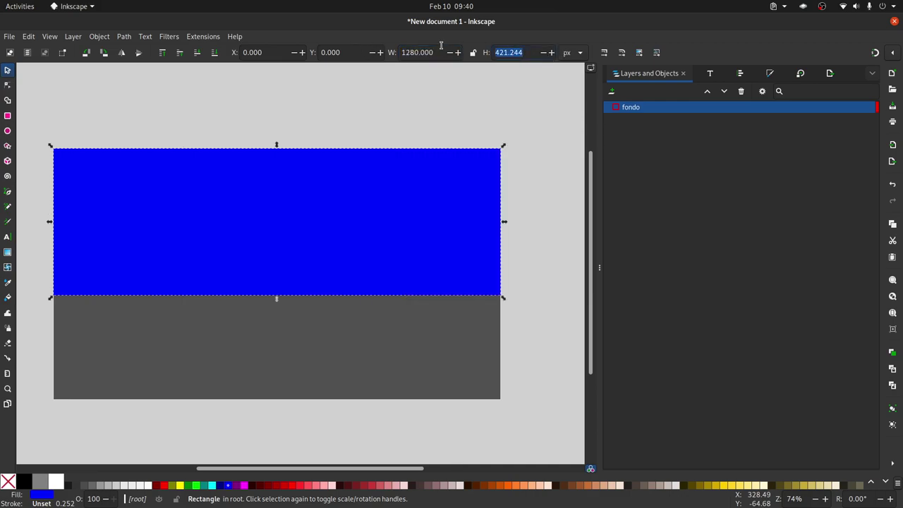
text(720)
key(Return)
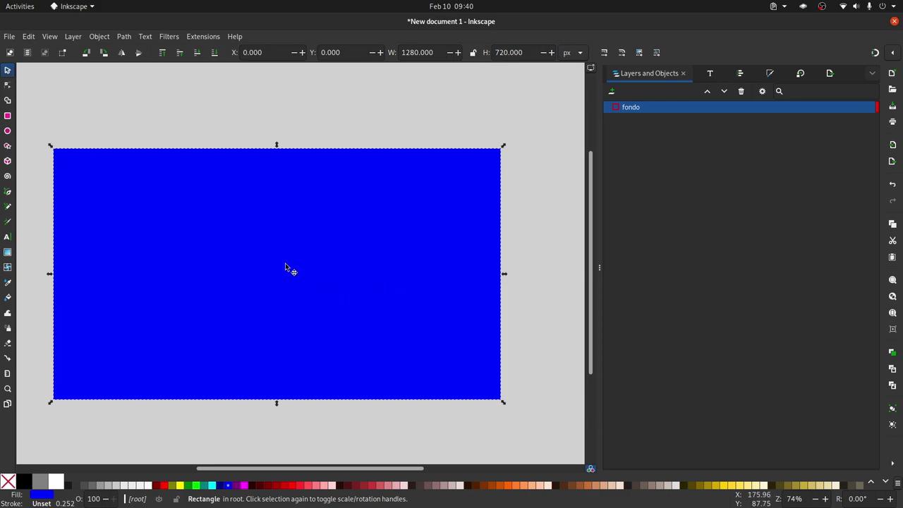
Fill the fondo rectangle with the light red palette colour #FF8080
click(296, 486)
click(302, 487)
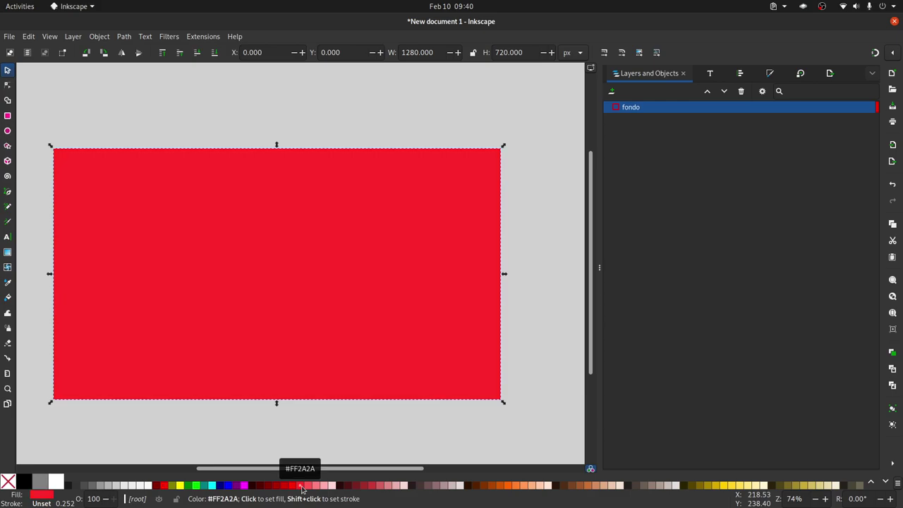
click(315, 486)
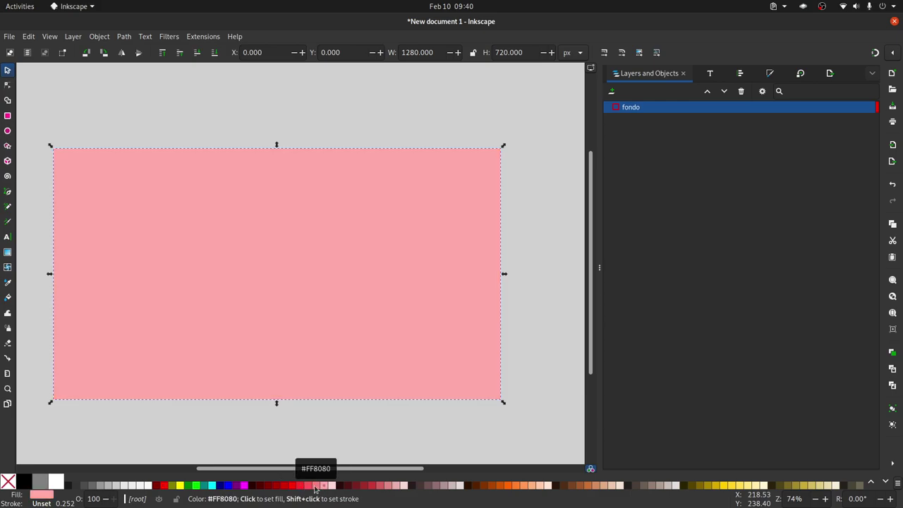
click(318, 486)
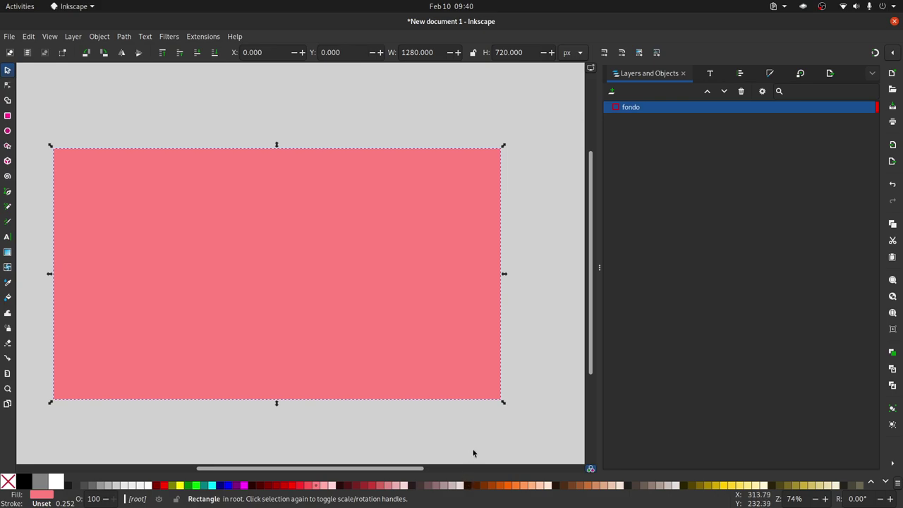
Change the fondo rectangle's fill to a mesh gradient and return to the layers and objects list
click(771, 72)
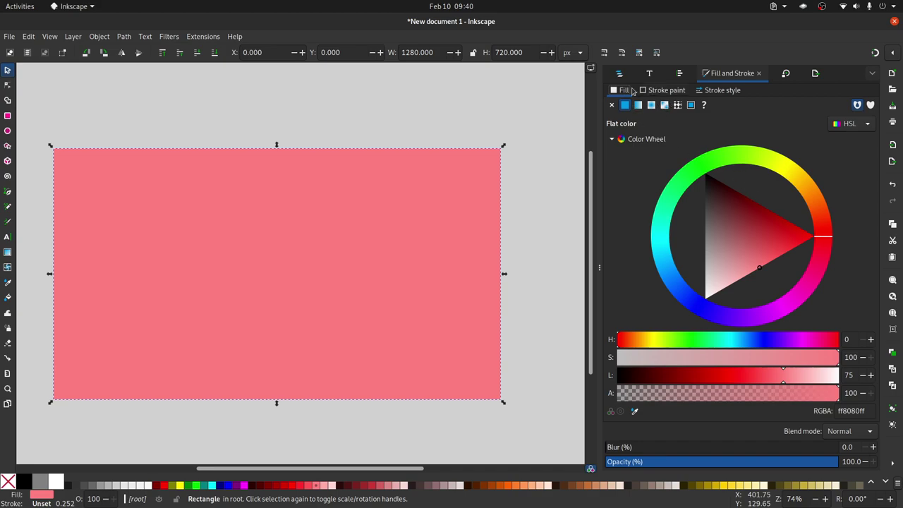
click(664, 106)
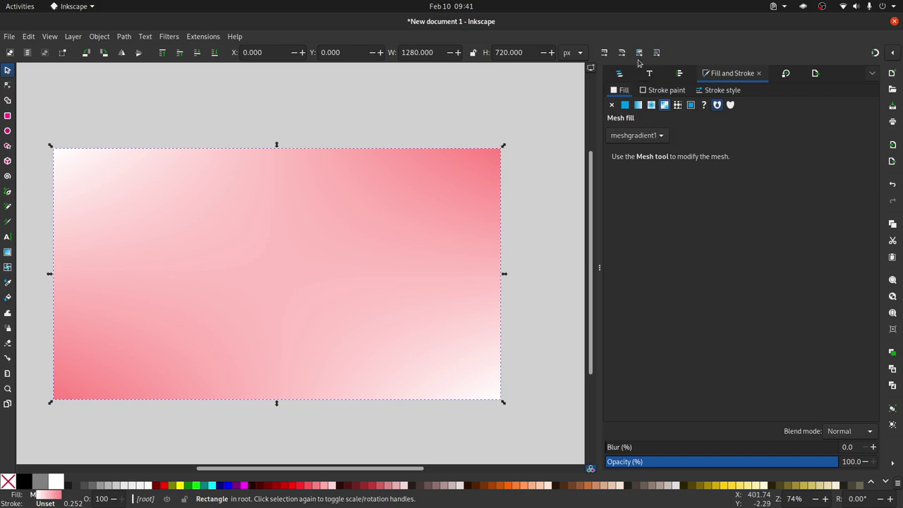
click(619, 74)
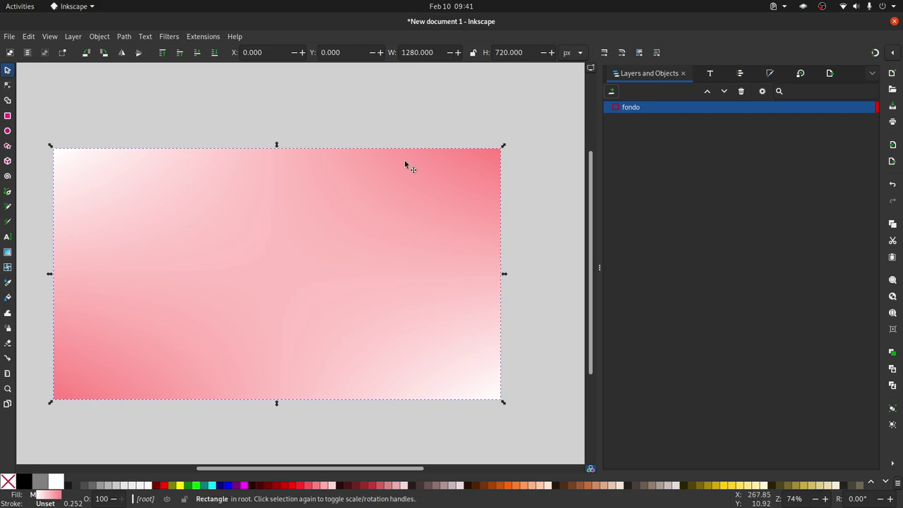
Switch to the Chromium browser and copy the enlarged Inkscape logo image from the Wikipedia article
click(10, 37)
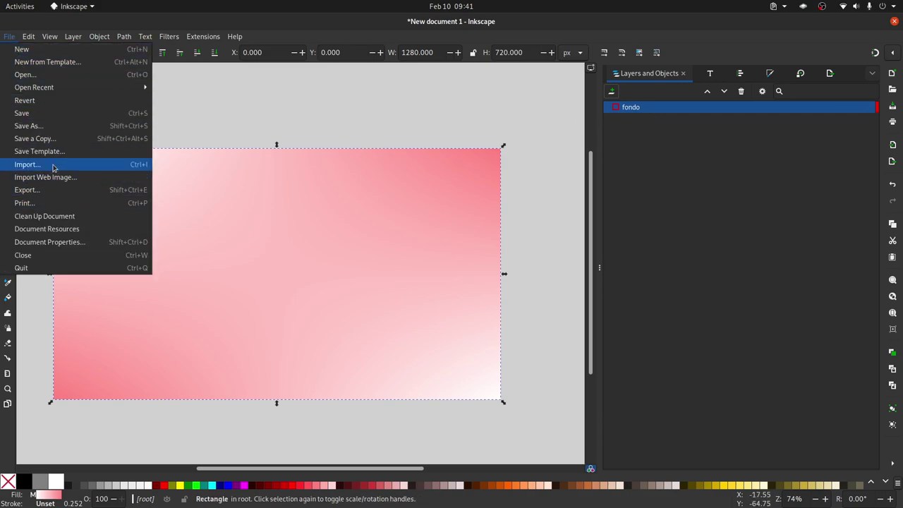
click(233, 117)
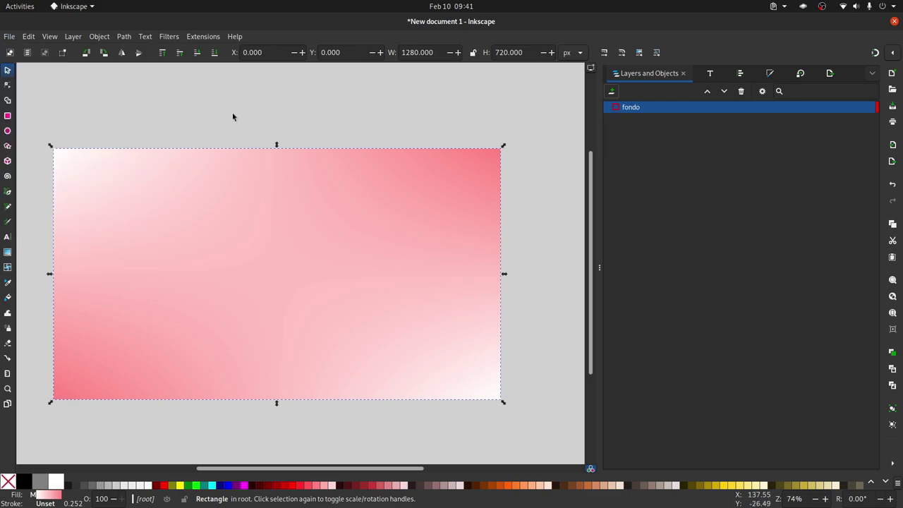
key(alt+Tab)
key(alt+Tab)
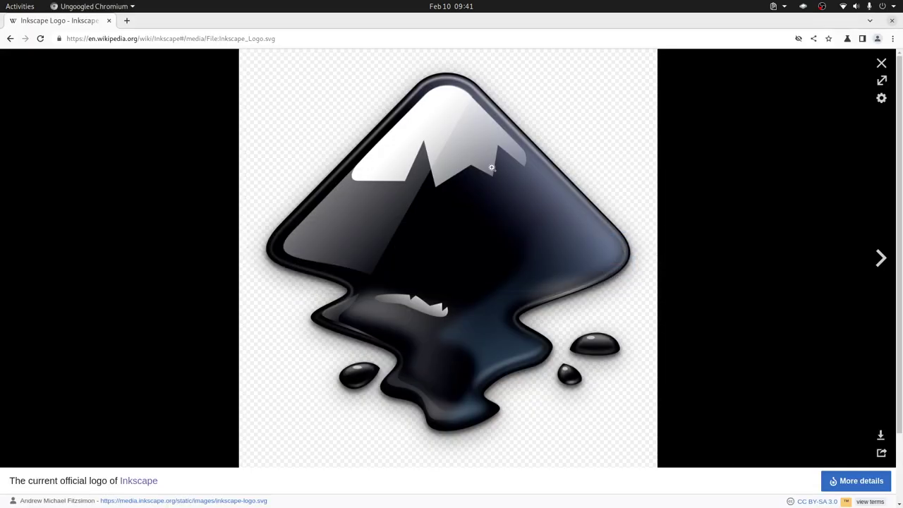
click(10, 39)
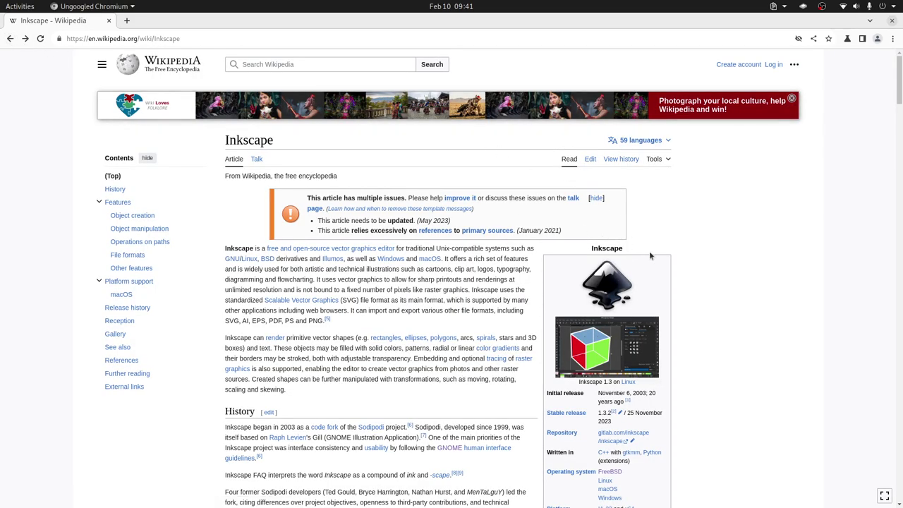
click(607, 286)
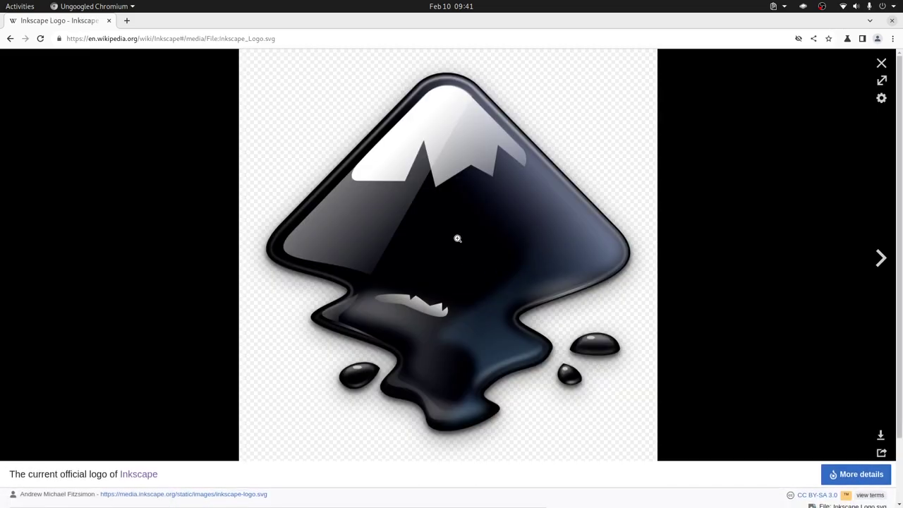
right_click(417, 90)
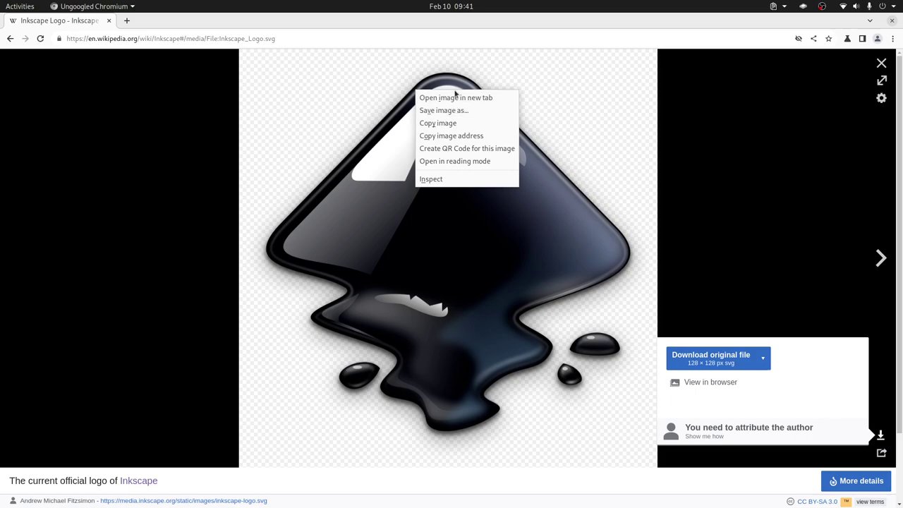
click(455, 124)
Switch back to Inkscape and paste the copied logo image into the document
key(alt+Tab)
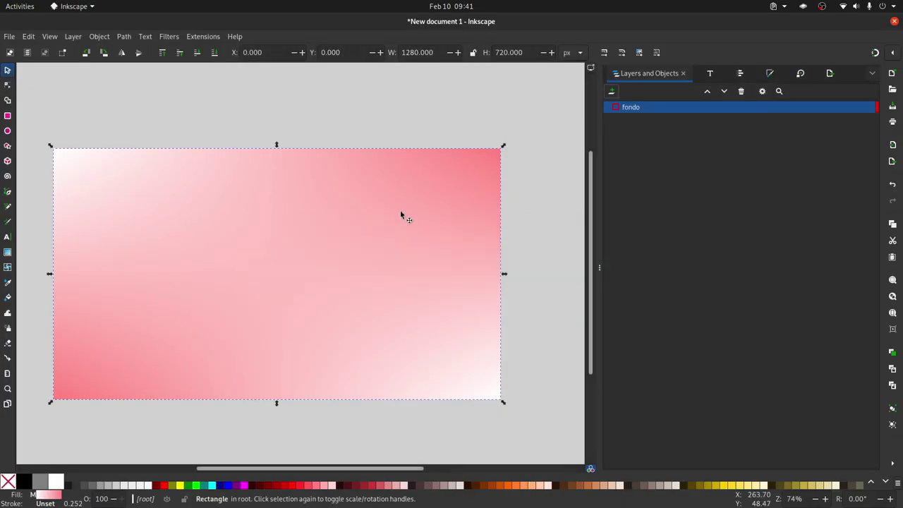
key(ctrl+v)
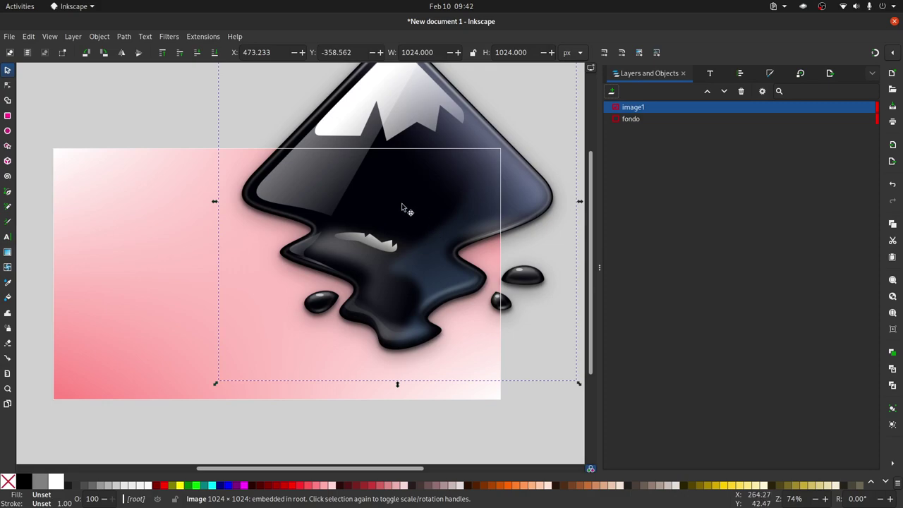
scroll(401, 206, up, 3)
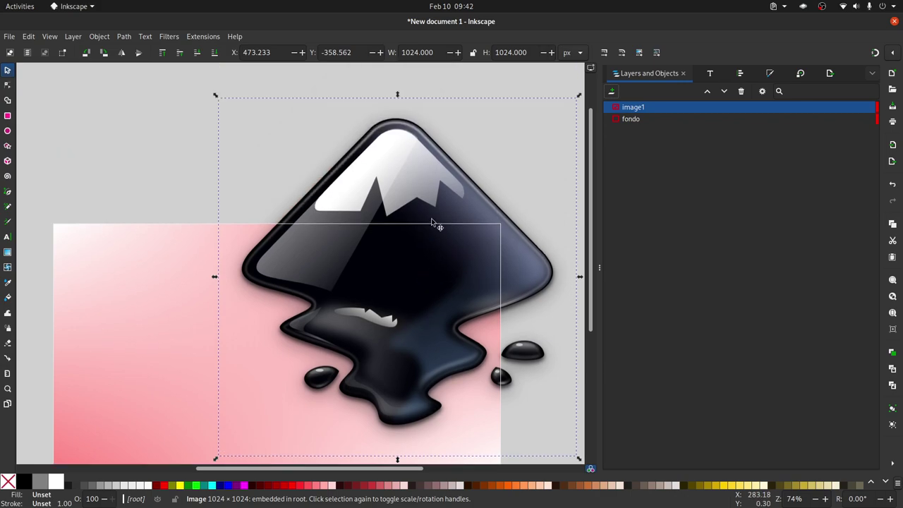
Lock the logo's proportions, shrink it to about 291 × 291 px and place it near the page centre at about X 454, Y 322
click(474, 55)
drag(216, 95, 434, 369)
drag(522, 402, 265, 401)
scroll(383, 285, down, 5)
drag(286, 254, 281, 233)
scroll(433, 275, up, 1)
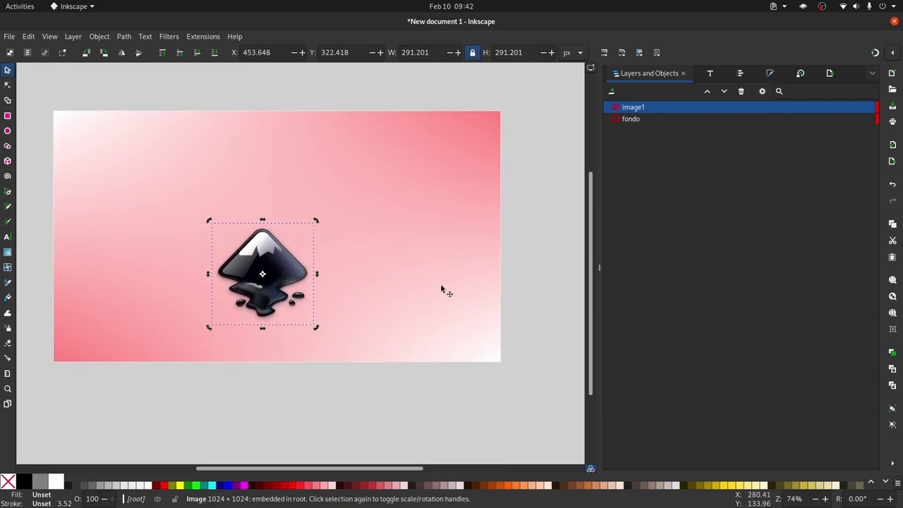
Centre the Inkscape logo horizontally relative to the page
click(740, 75)
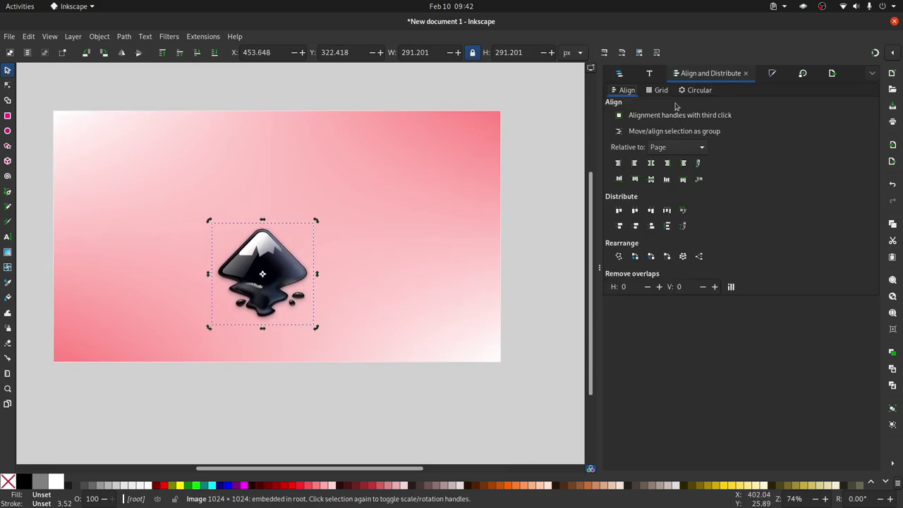
click(651, 164)
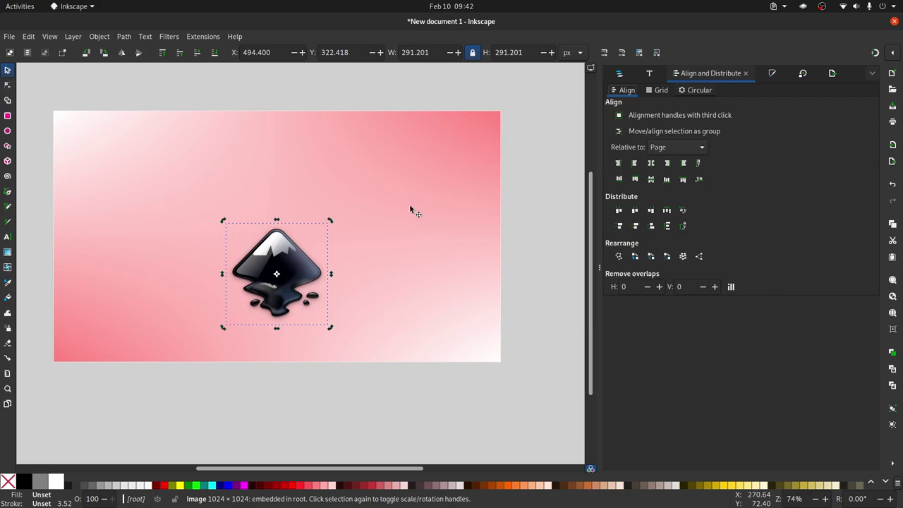
Add the text "¿Cómo hacer thumnail con" above the logo, near the top of the page
key(t)
click(277, 151)
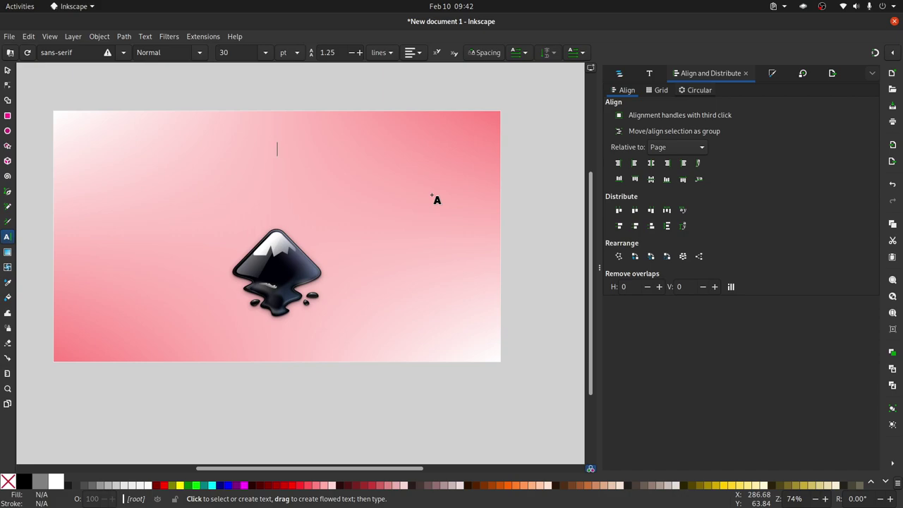
text(ac)
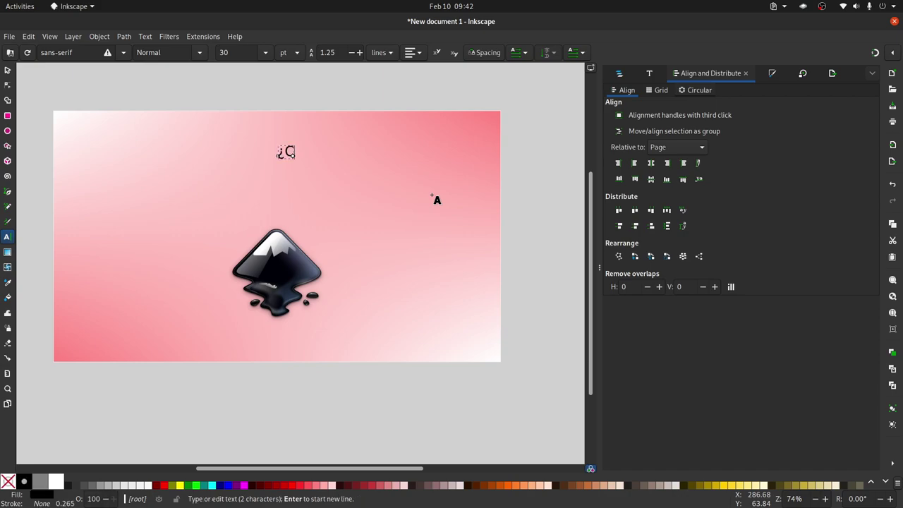
text(ómo,)
key(BackSpace)
key(BackSpace)
text(o hacer )
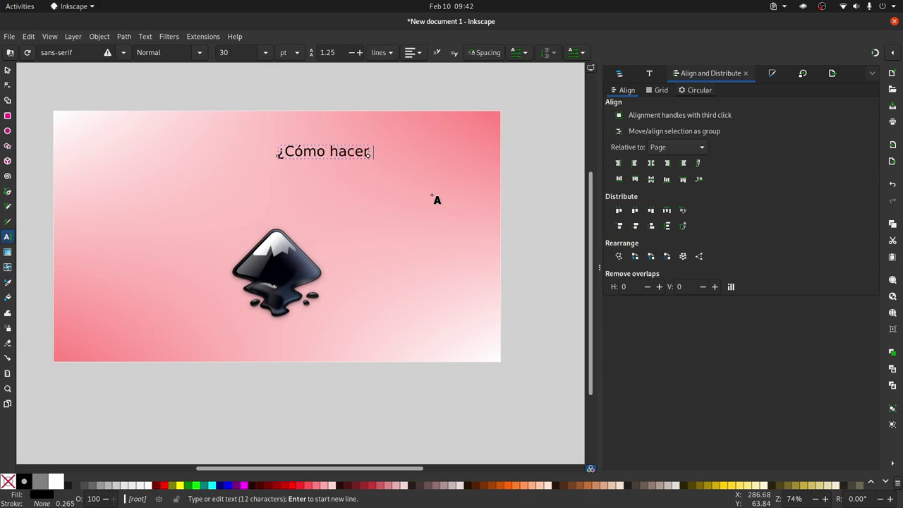
text(thg)
key(BackSpace)
text(umnail )
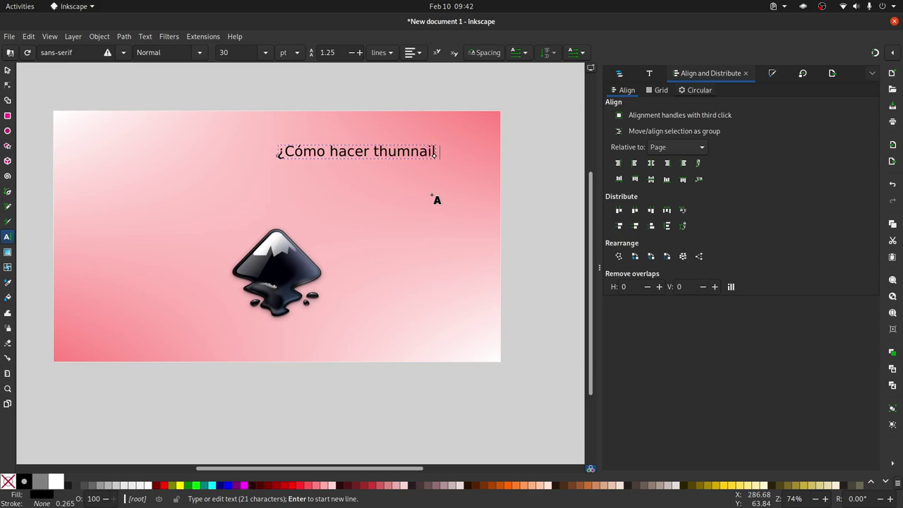
text(con)
key(Escape)
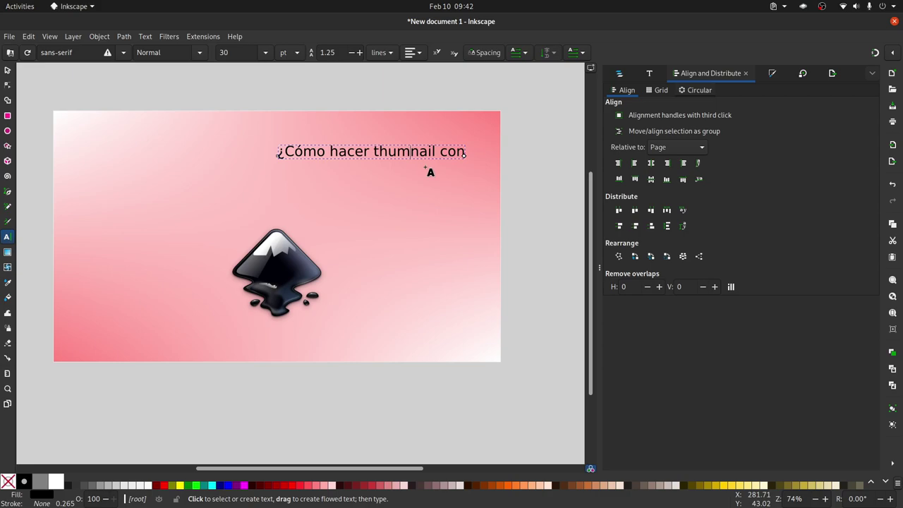
Complete the title text by adding "Inkscape?" after "con"
text(b)
key(BackSpace)
key(Left)
key(Left)
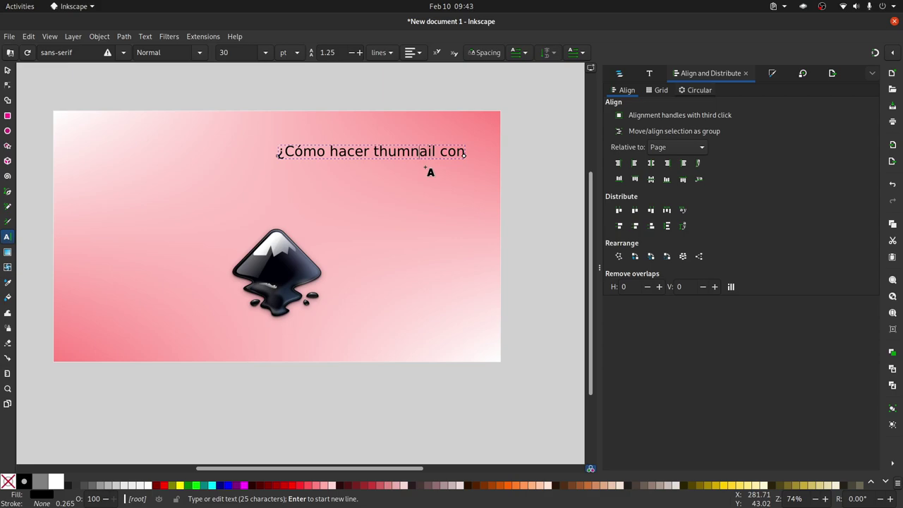
key(Right)
key(Right)
text(Inkscape?)
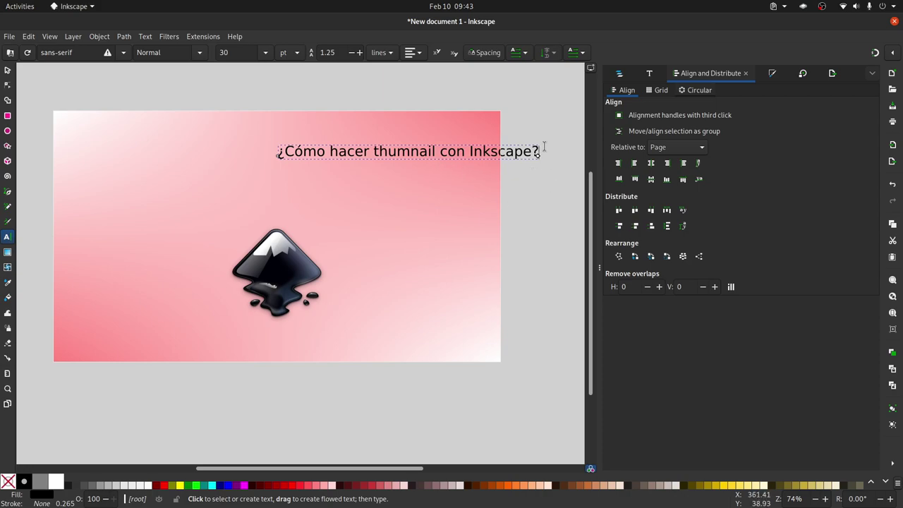
Centre the title text horizontally relative to the page
click(650, 76)
click(617, 74)
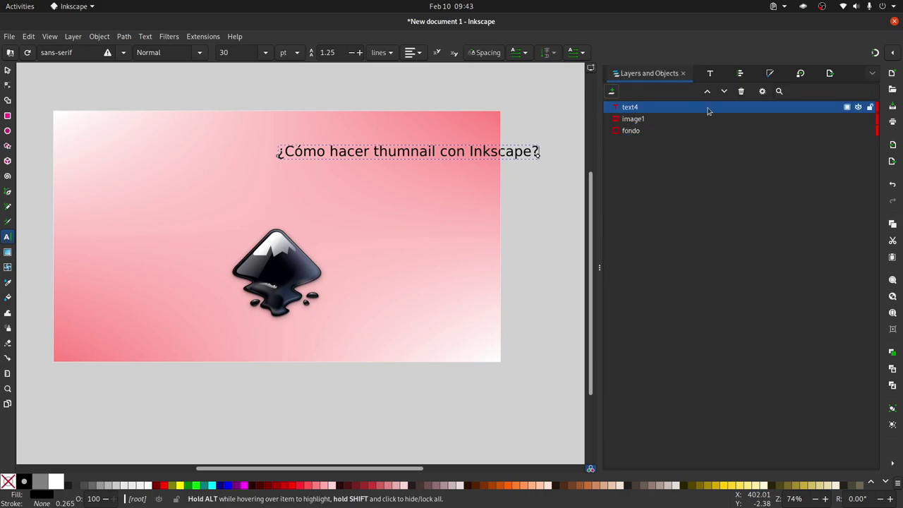
click(738, 74)
click(652, 164)
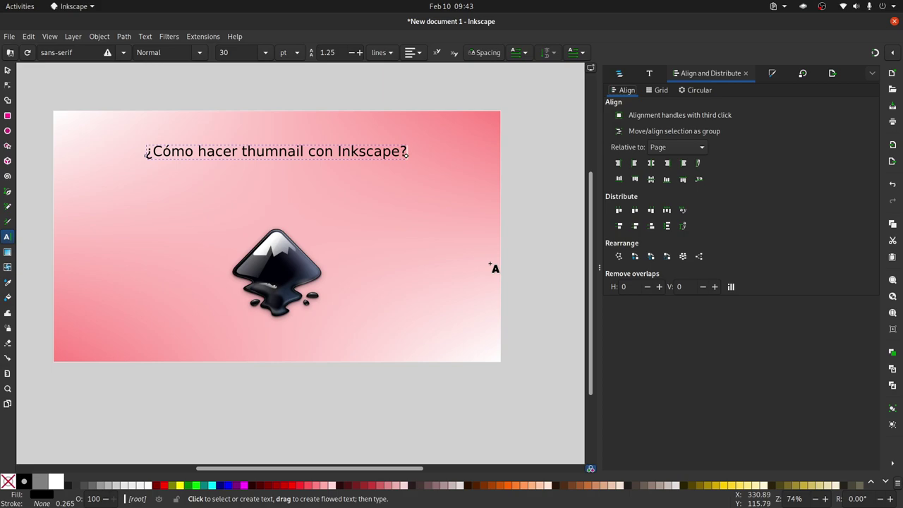
Apply the Barlow font in Bold style to the title text
click(649, 73)
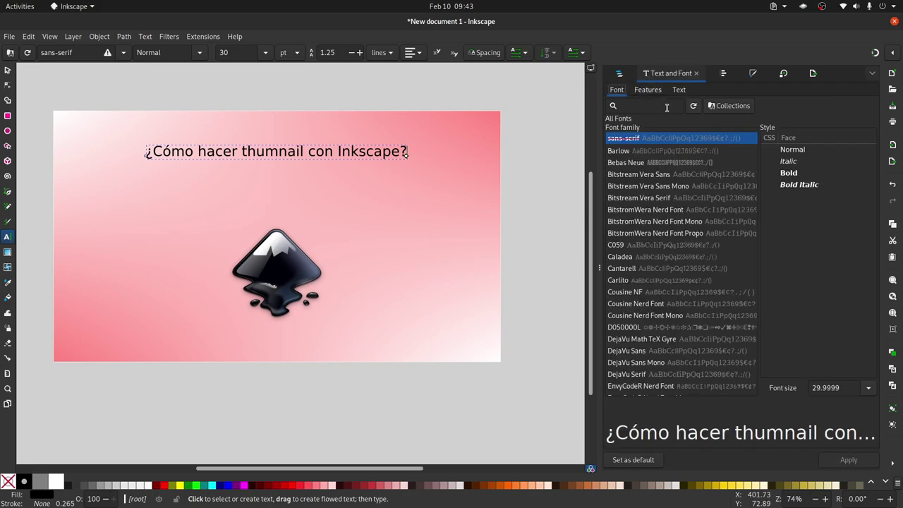
click(640, 151)
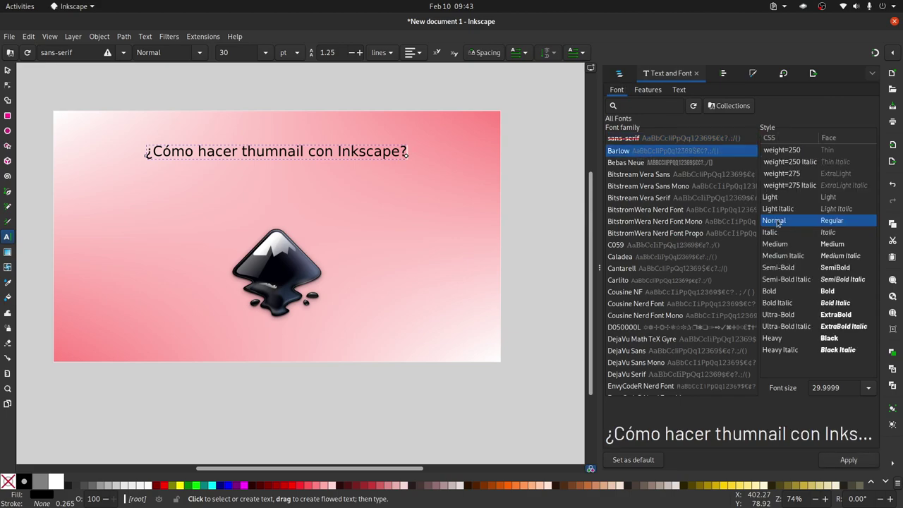
click(789, 292)
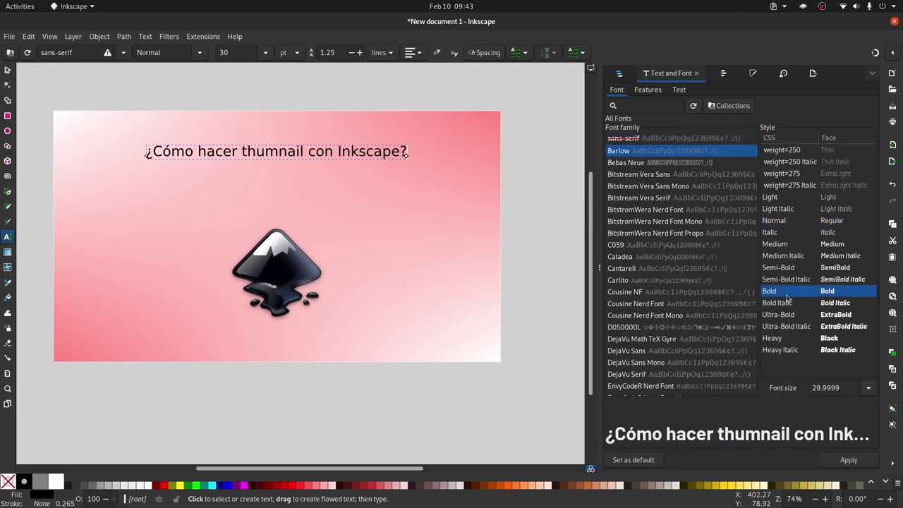
click(850, 460)
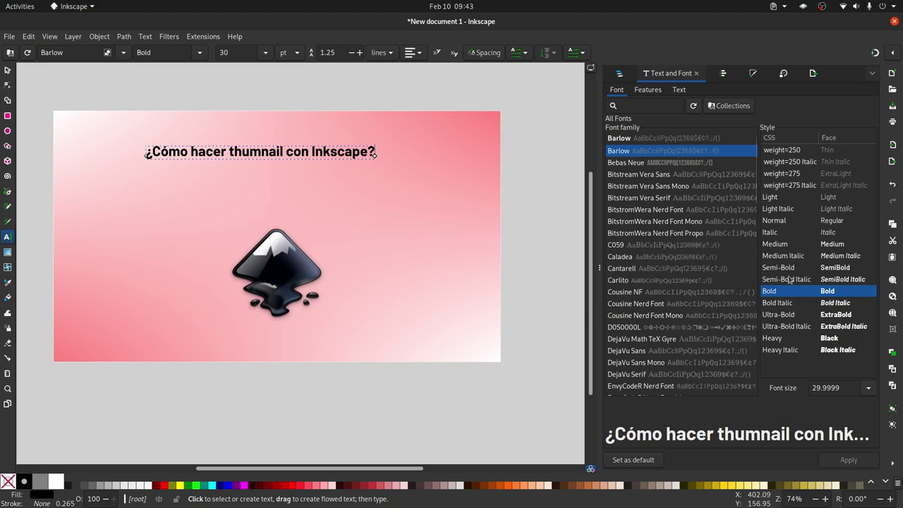
Change the title's font to Inter and apply its Bold style
scroll(710, 279, down, 5)
scroll(710, 278, down, 9)
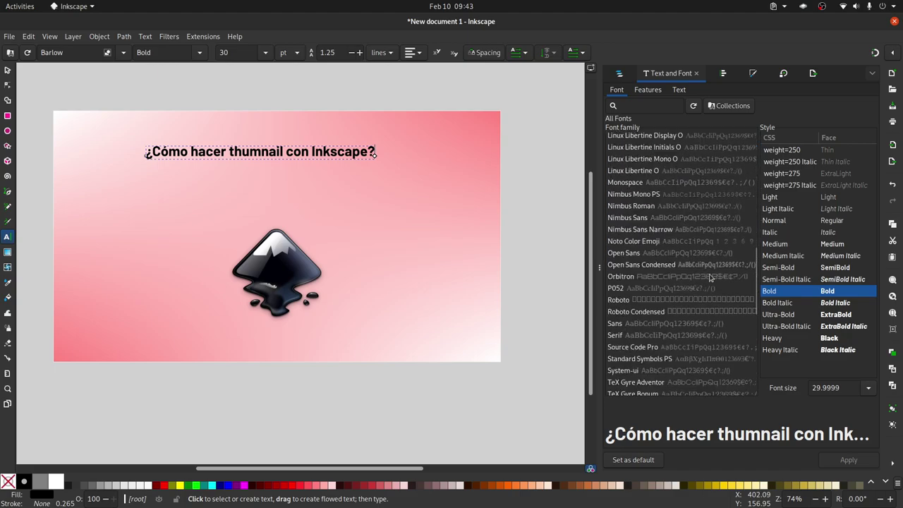
scroll(711, 279, up, 7)
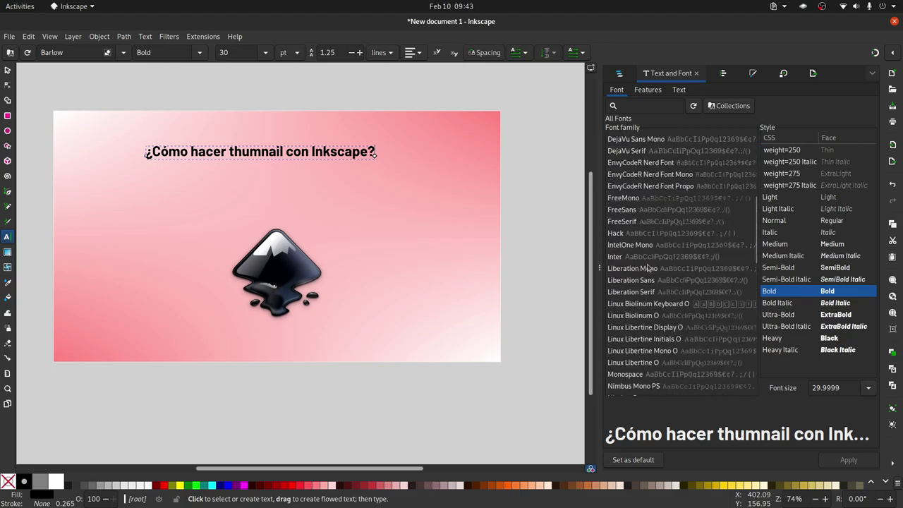
click(639, 256)
click(850, 458)
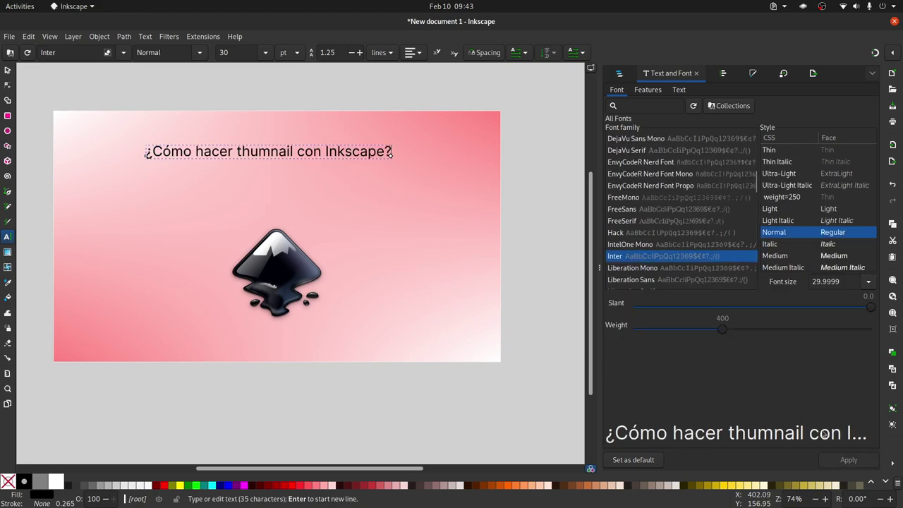
scroll(833, 224, down, 2)
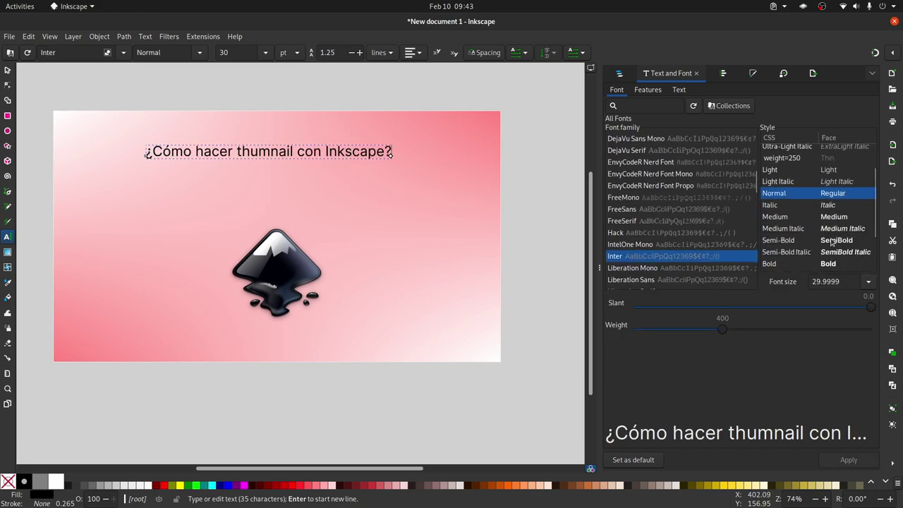
click(784, 264)
click(849, 459)
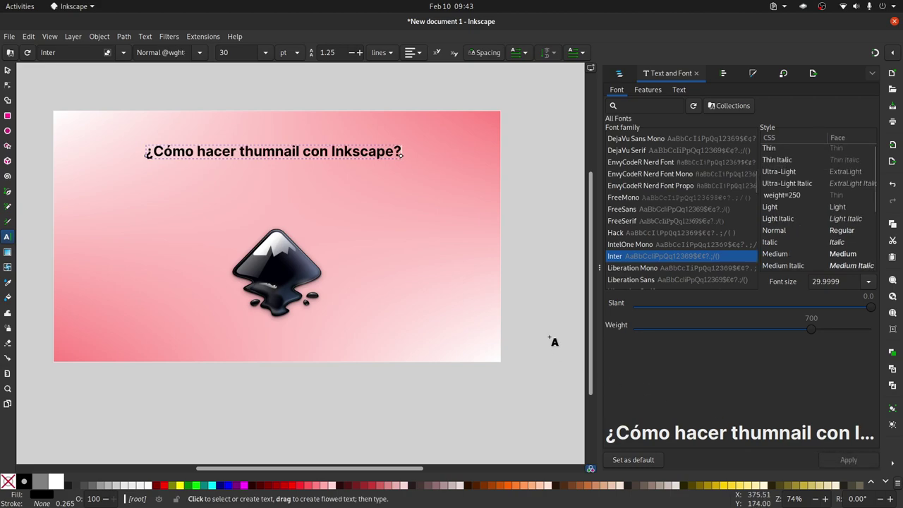
Change the title's font to Bebas Neue and set its size to 64 pt
scroll(725, 208, up, 5)
scroll(723, 208, up, 1)
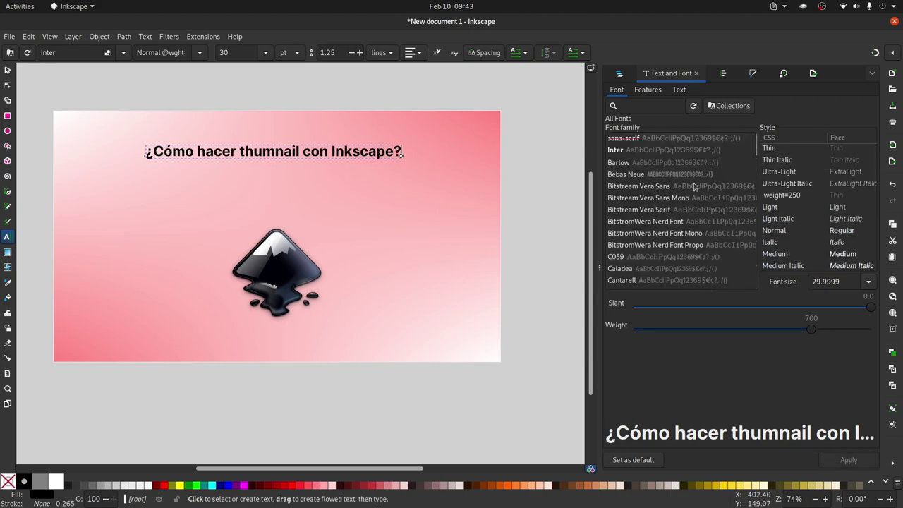
click(643, 174)
click(849, 460)
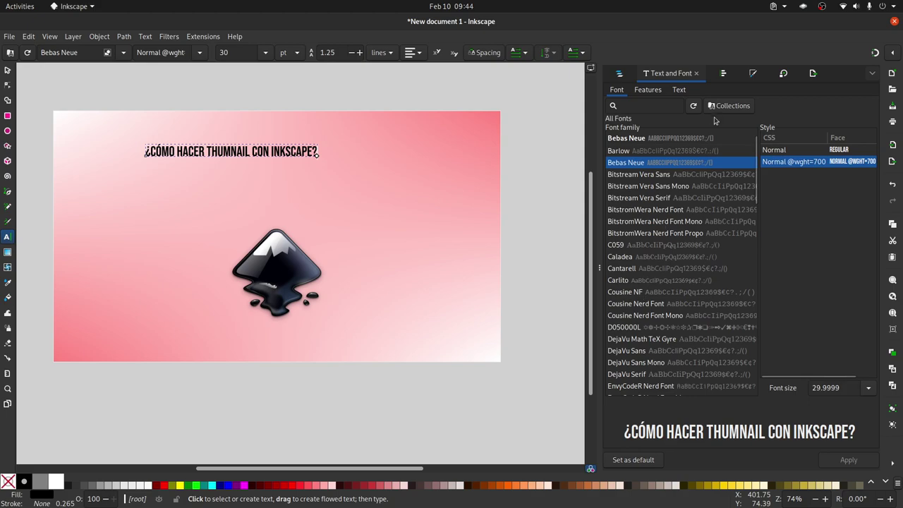
click(869, 388)
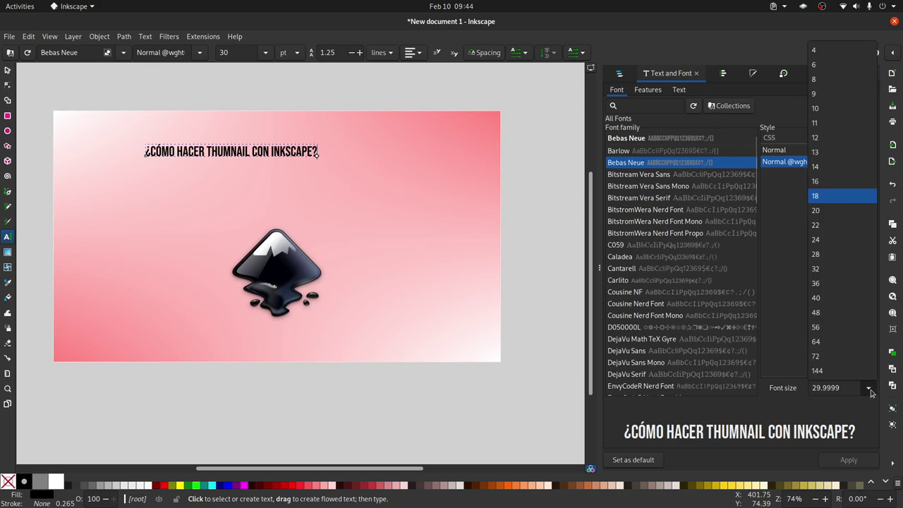
click(831, 344)
click(849, 460)
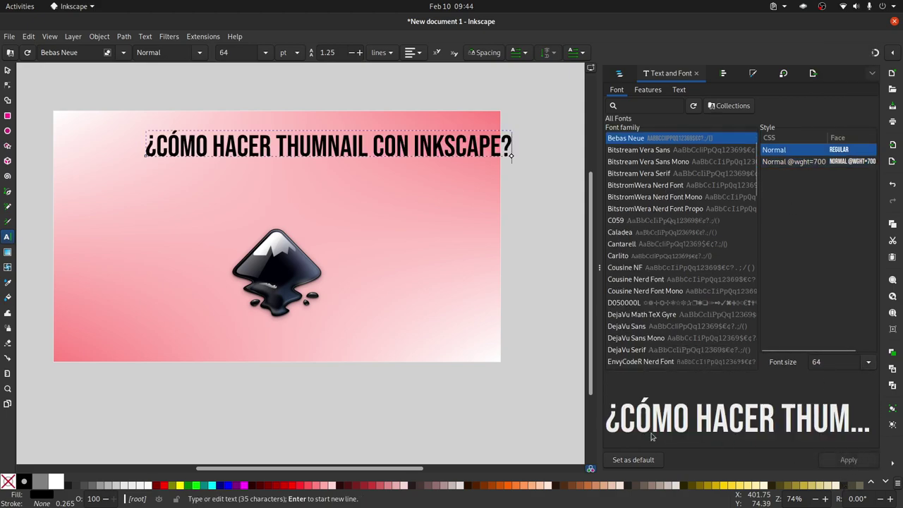
Centre the enlarged title horizontally on the page and move it down to about Y 123 px
click(724, 73)
click(651, 163)
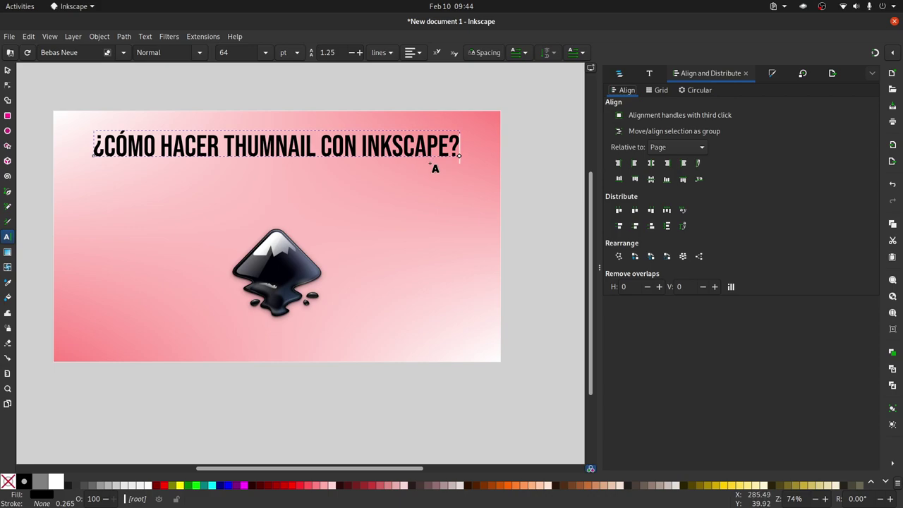
click(7, 69)
drag(375, 152, 376, 177)
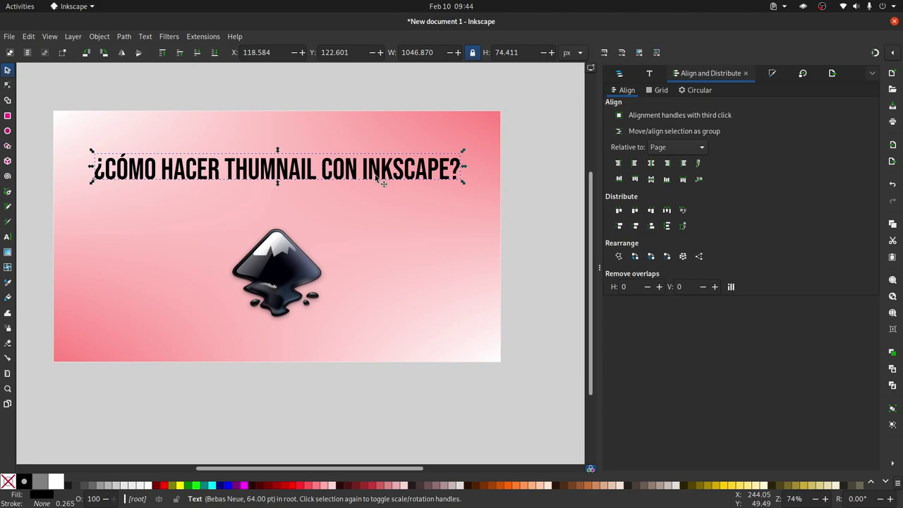
Correct the misspelled word in the title to "thumbnail" by inserting the missing B
double_click(277, 172)
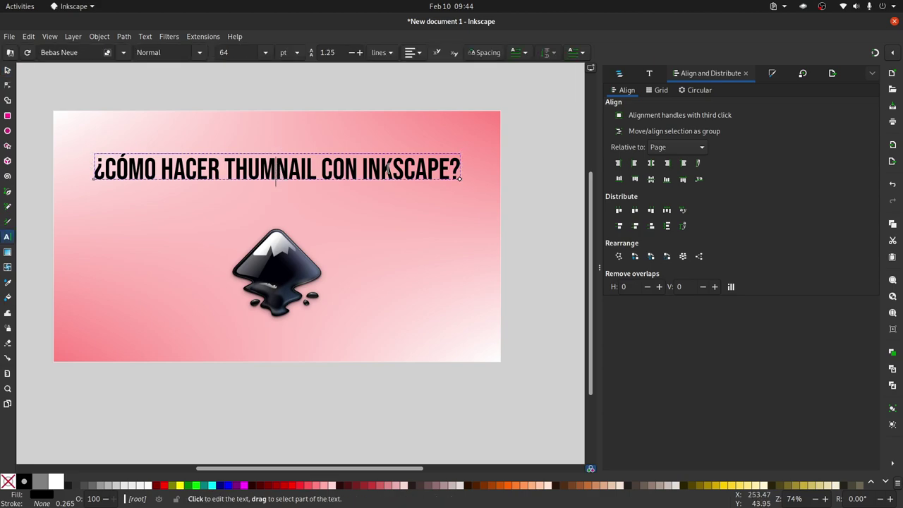
text(B)
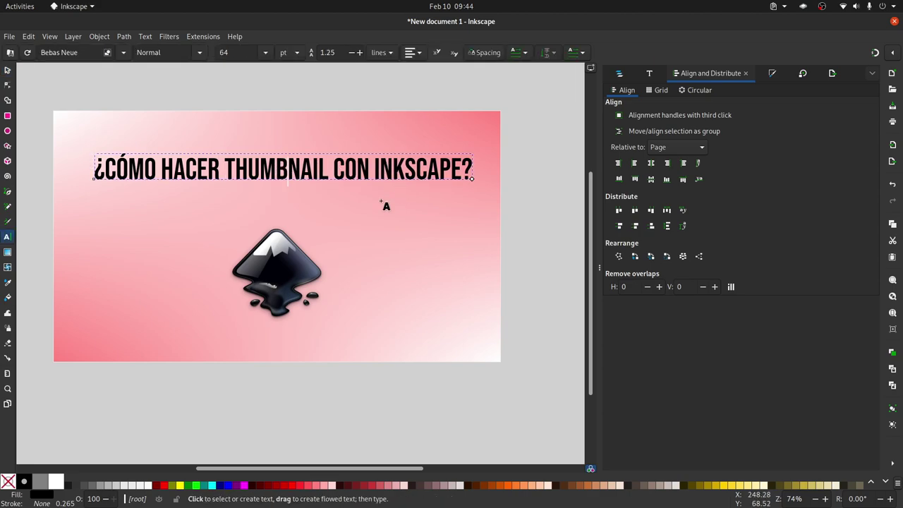
key(Escape)
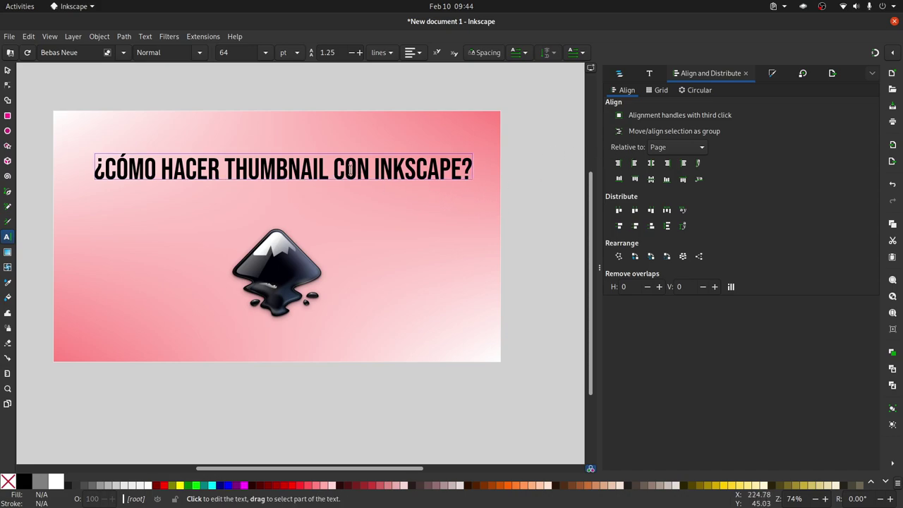
Centre the corrected title horizontally on the page again
key(s)
click(372, 175)
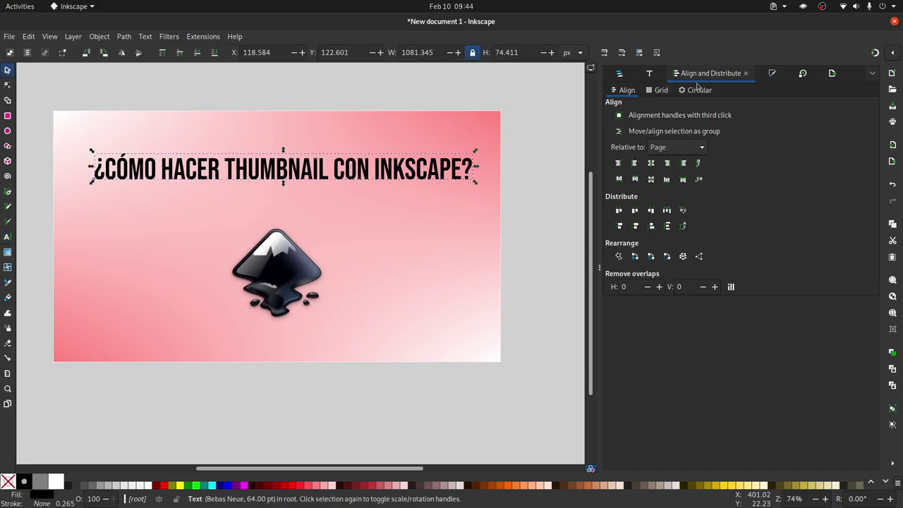
click(650, 165)
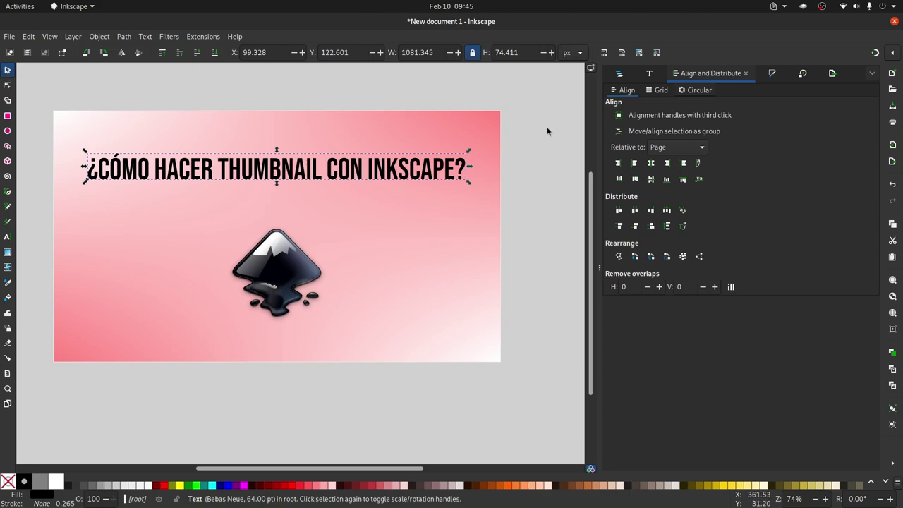
Select the title text and the logo image without the background, and group them
click(619, 73)
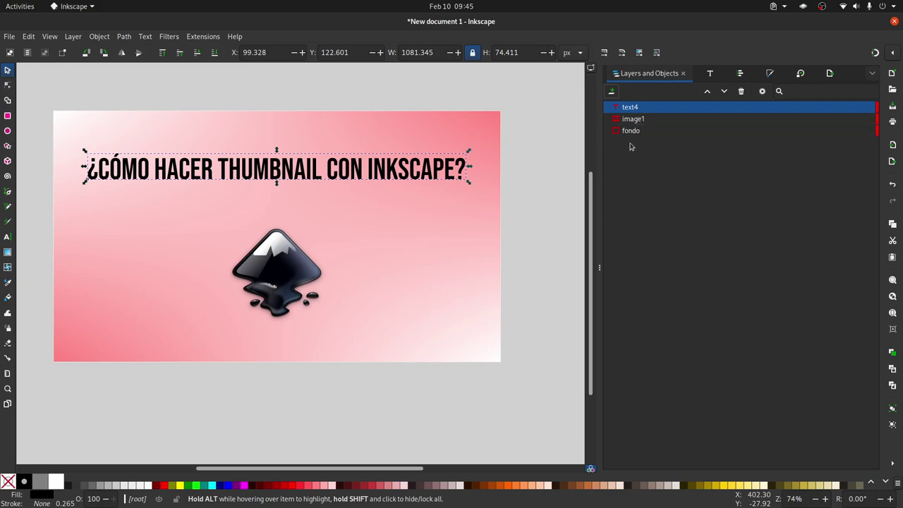
click(372, 199)
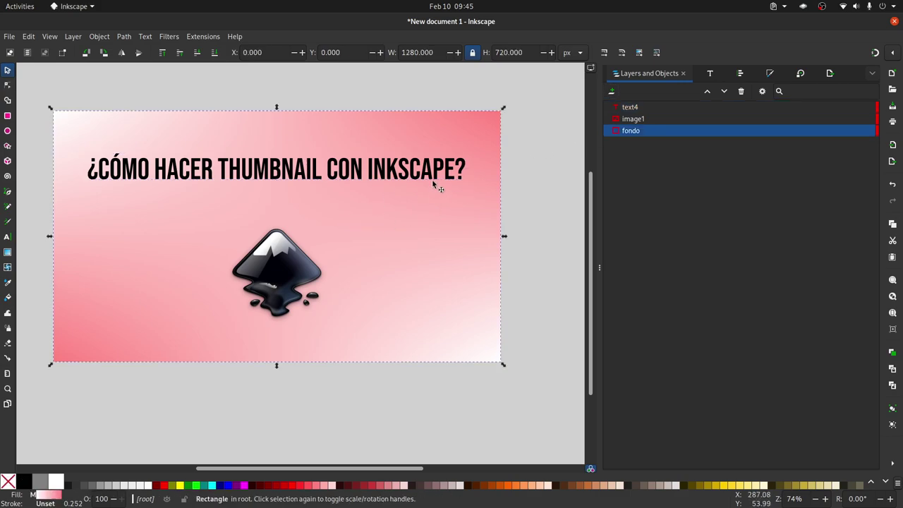
click(350, 169)
shift+click(281, 275)
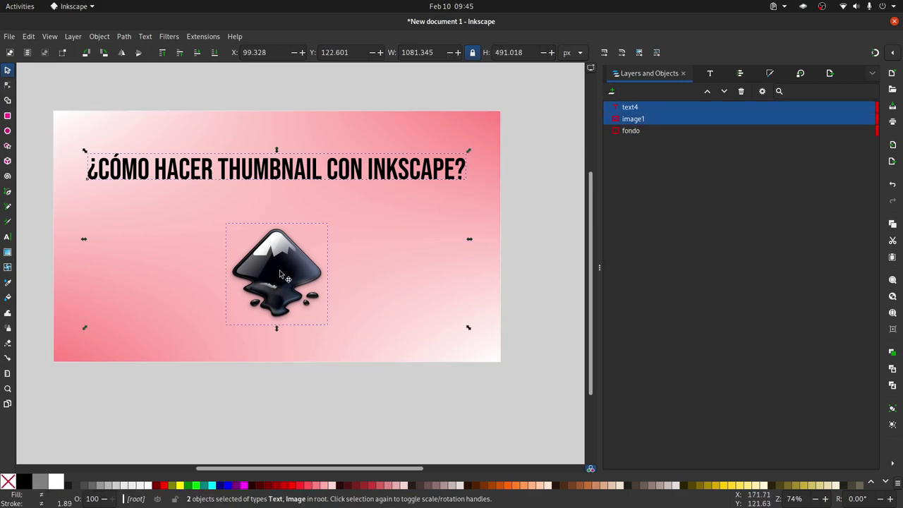
key(ctrl+g)
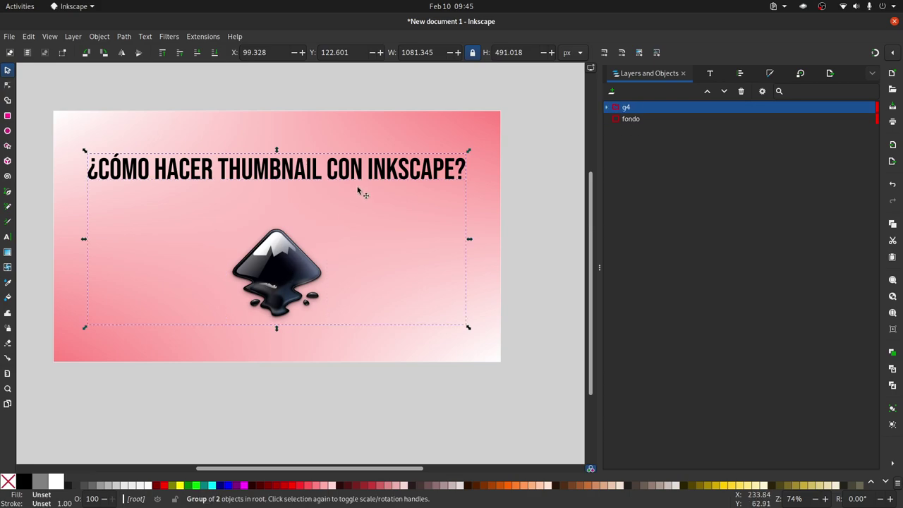
Expand the title-and-logo group in the object list and try moving the background and the group separately on the page
click(606, 108)
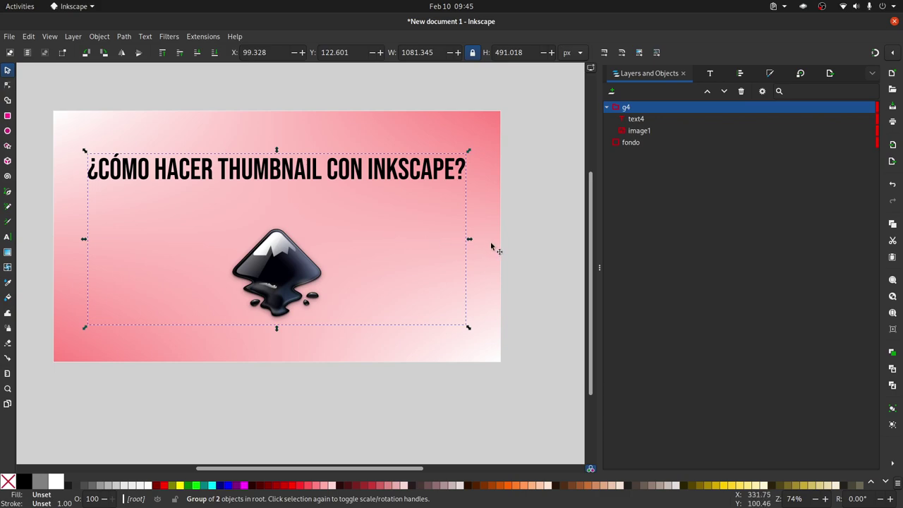
alt+click(416, 227)
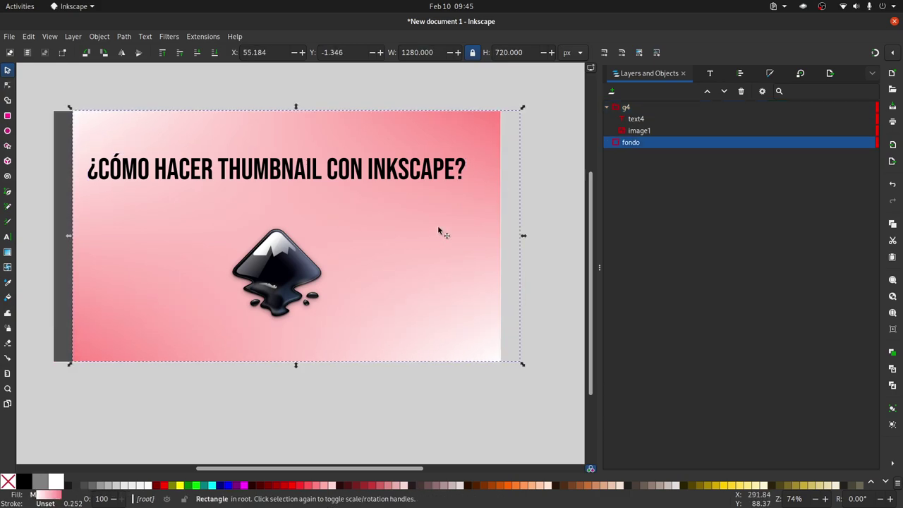
click(323, 172)
mouse_move(325, 173)
mouse_down()
mouse_move(345, 174)
mouse_move(313, 164)
mouse_up()
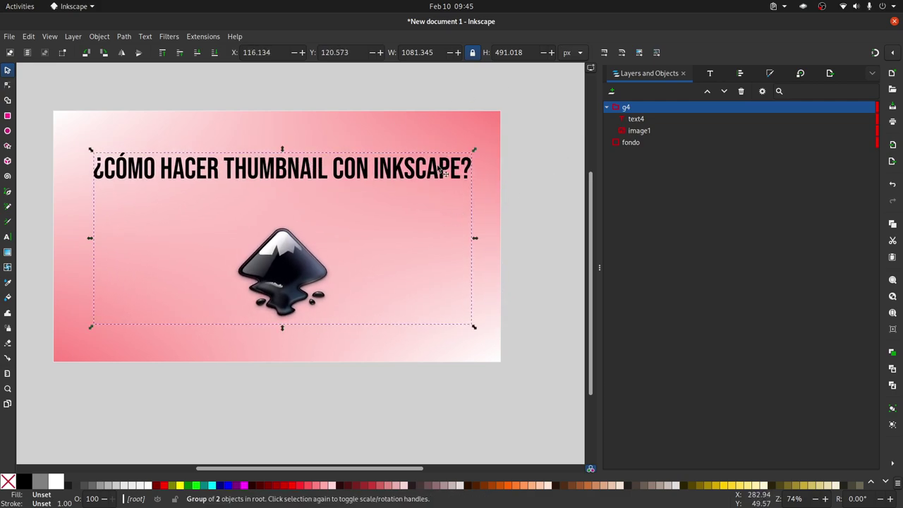
Centre the grouped title and logo horizontally and vertically relative to the page
click(740, 73)
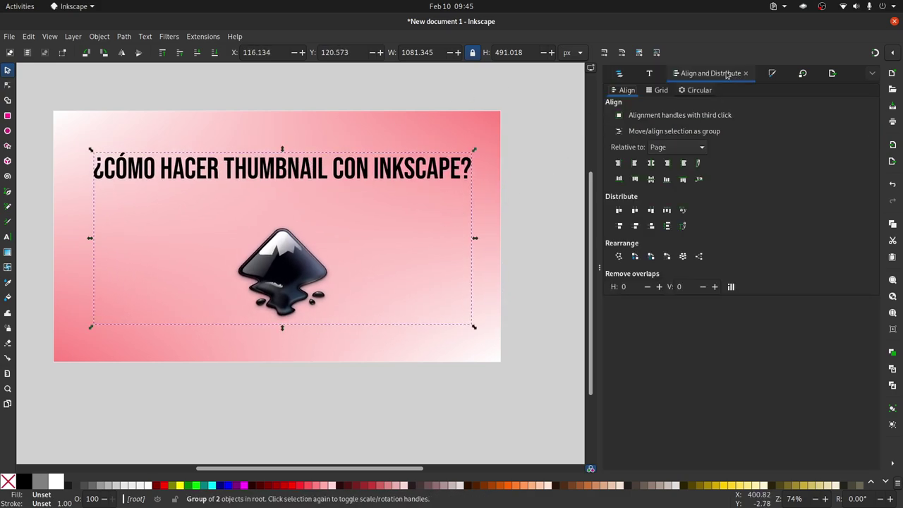
click(651, 164)
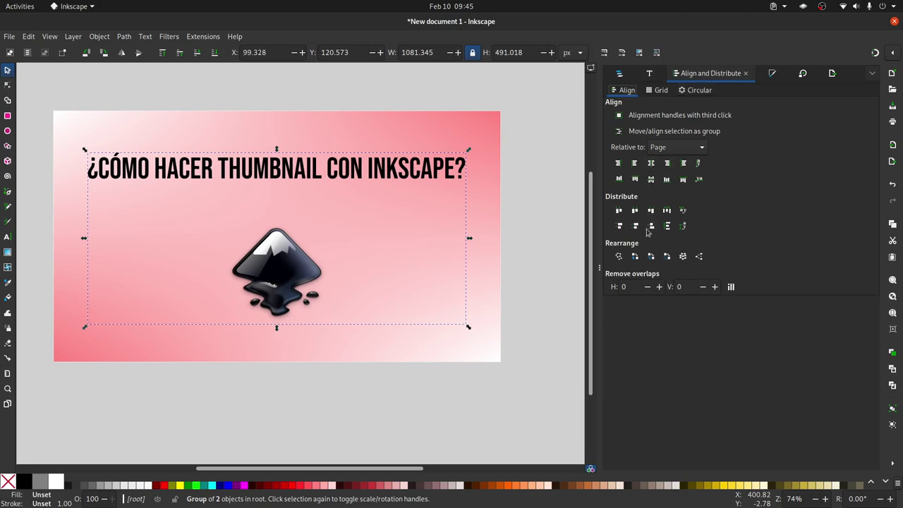
click(652, 179)
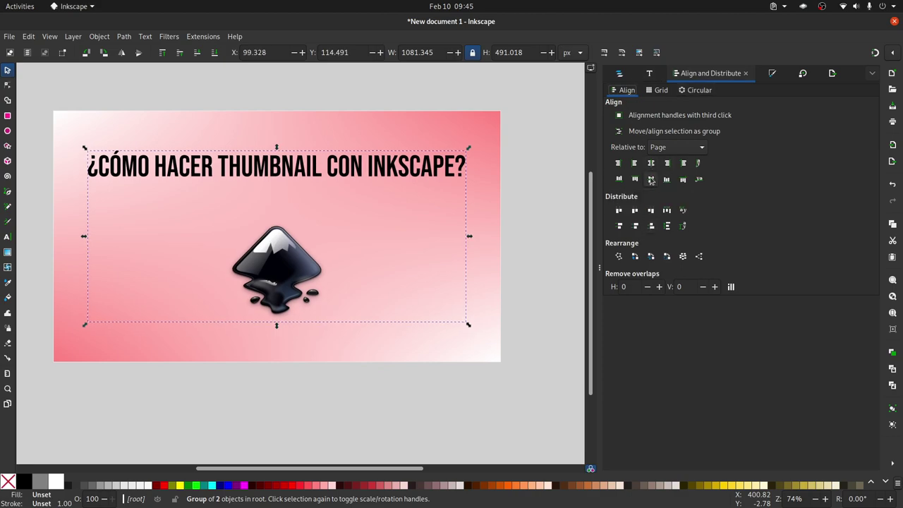
Export the whole page at 1280 × 720 px and 96 DPI as bitmap.png in the home directory's Videos folder
click(492, 289)
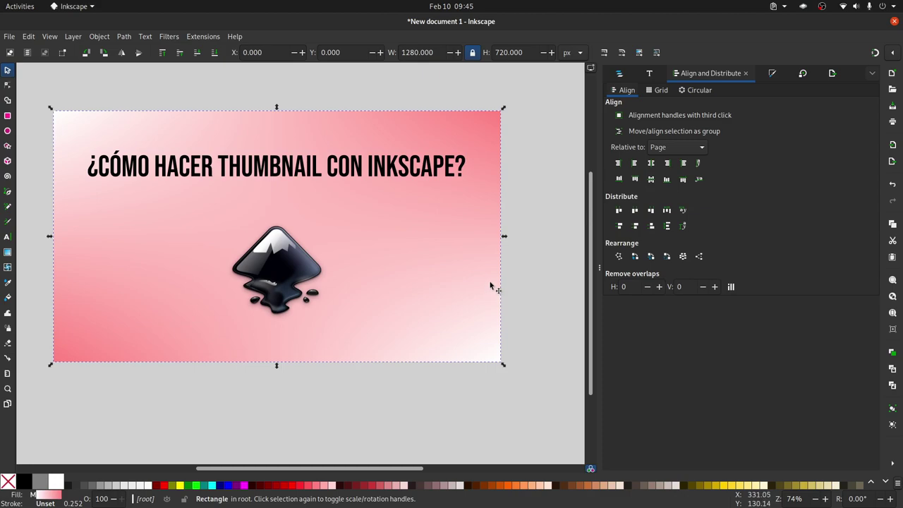
key(ctrl+shift+e)
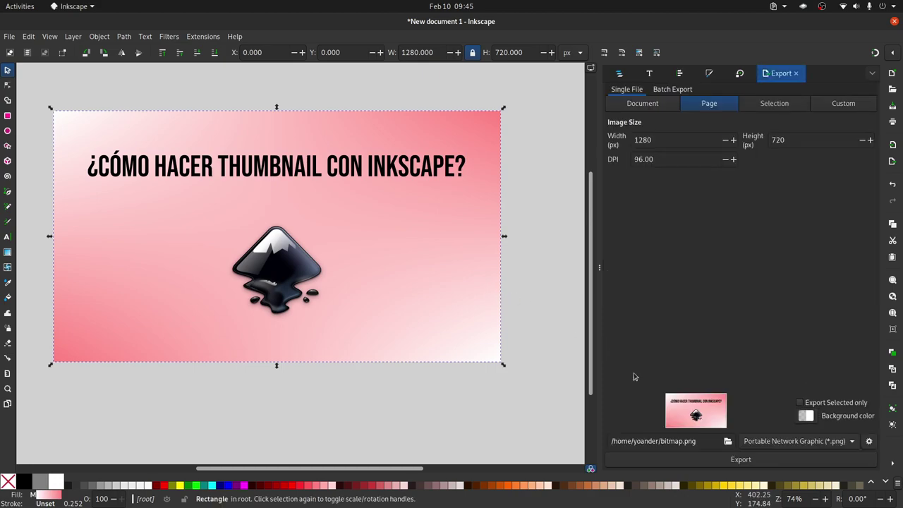
text(Videos)
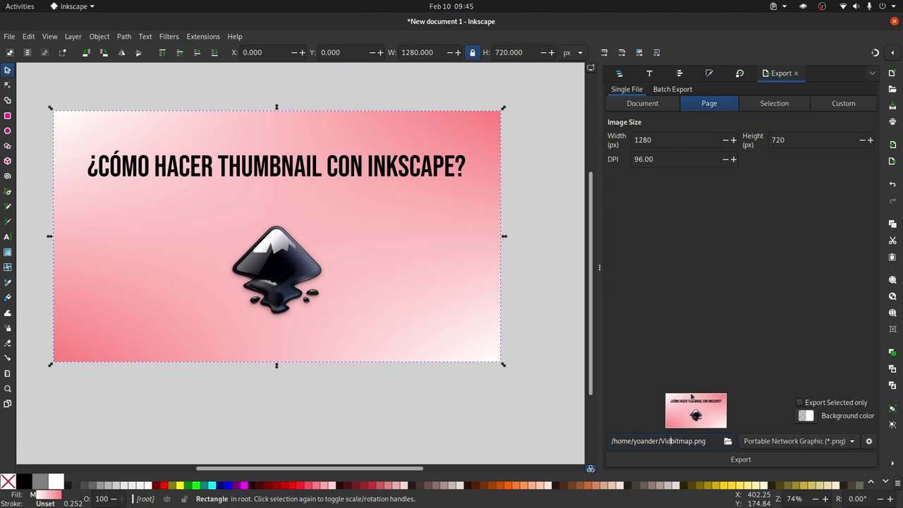
text(/)
click(737, 460)
Switch to the file manager, view the exported bitmap.png in Image Viewer, close it and return to Inkscape
key(alt+Tab)
key(alt+Tab)
key(alt+Tab)
double_click(316, 81)
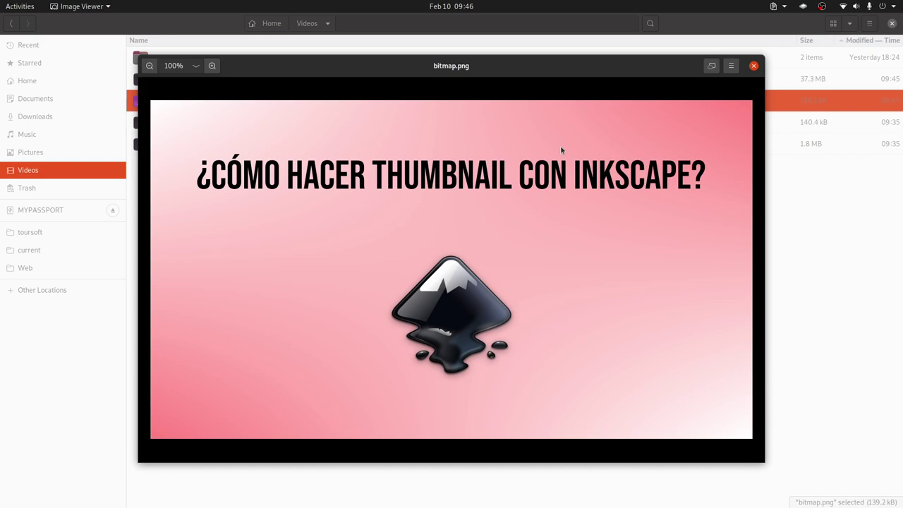
click(754, 66)
key(alt+Tab)
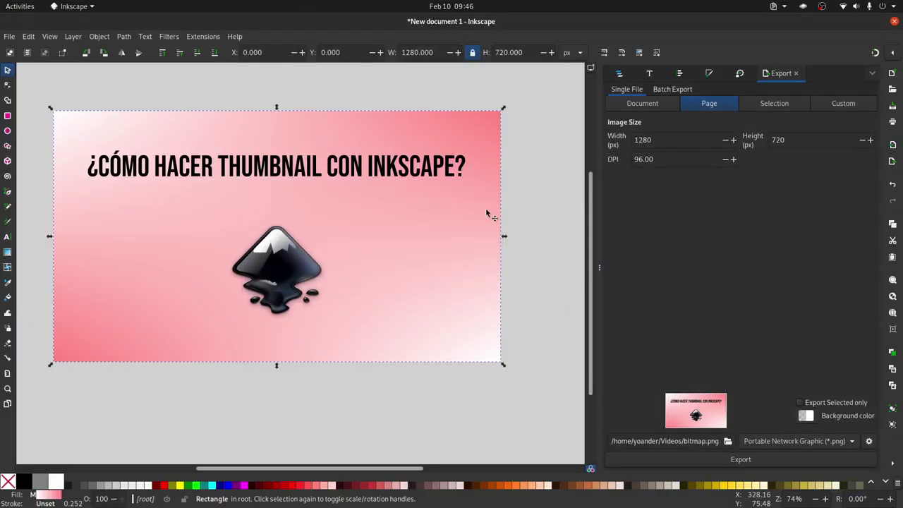